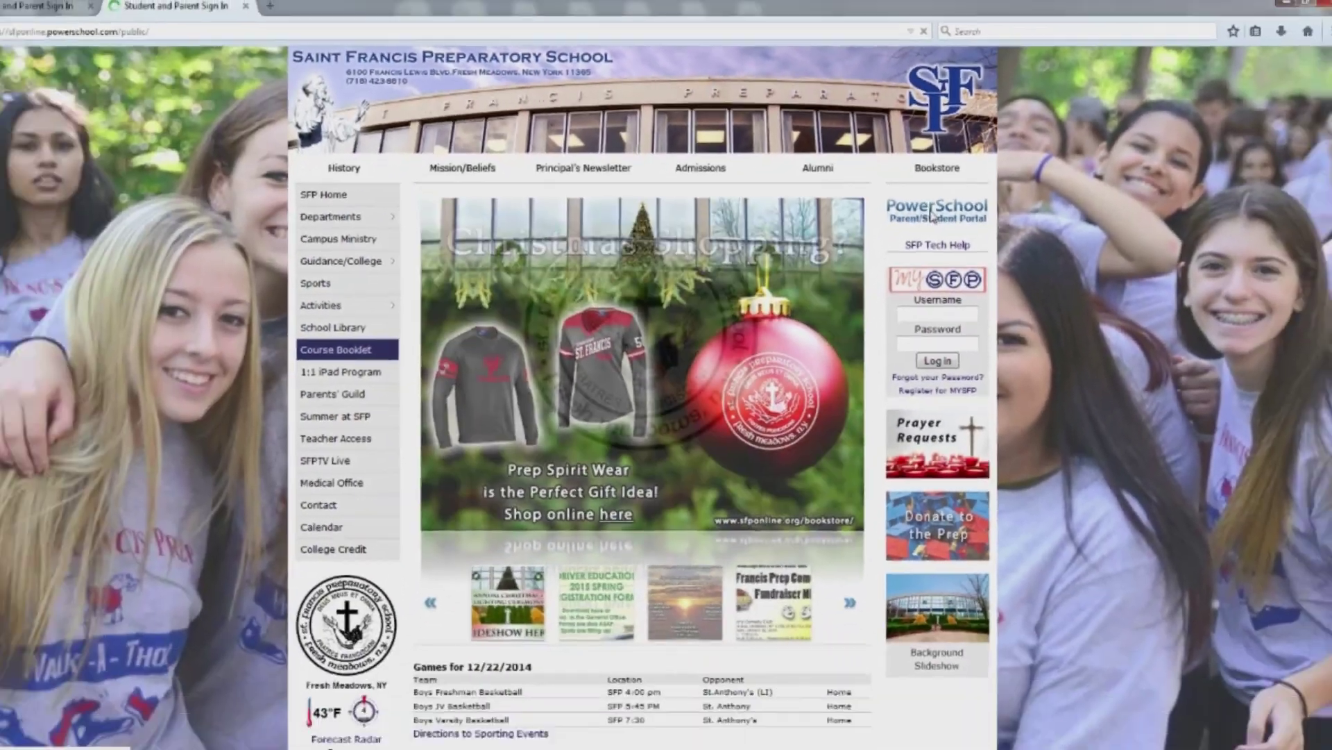
# - Sign in to the student's PowerSchool account without saving the password, then go to Class Registration
pyautogui.click(864, 344)
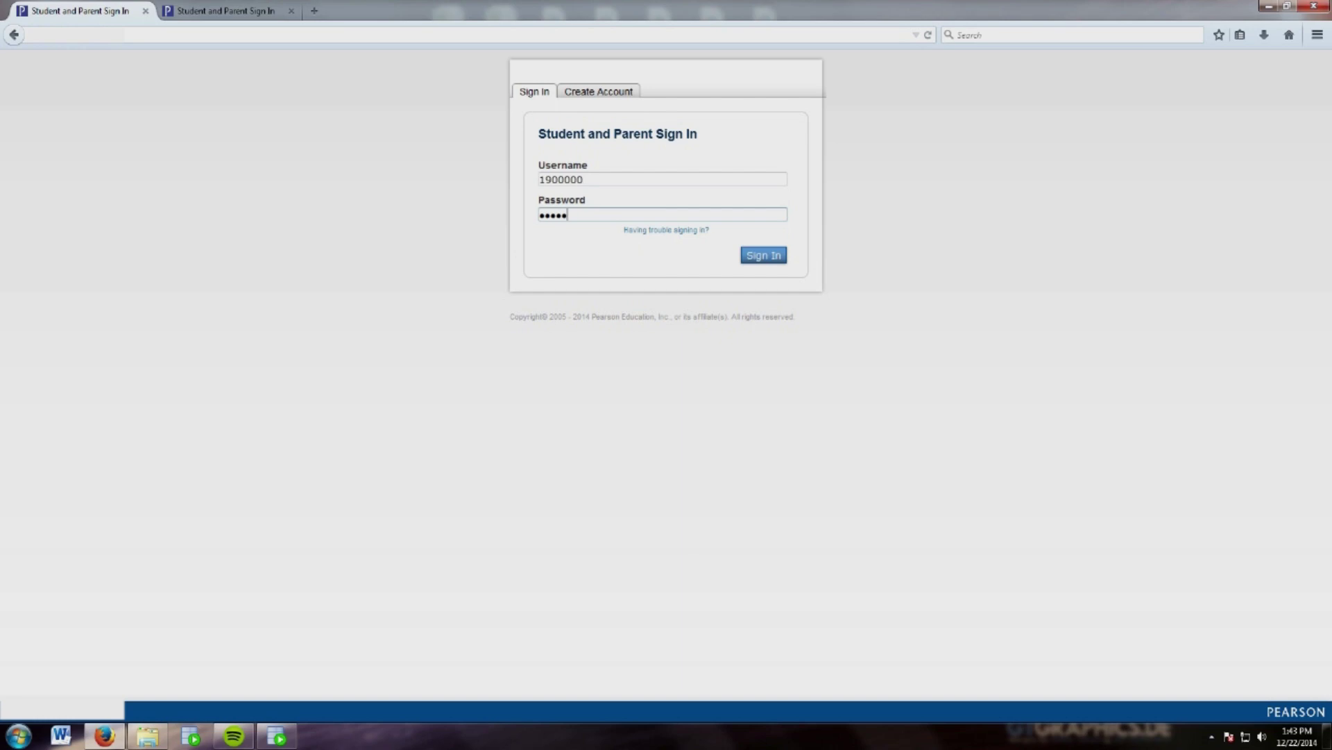
pyautogui.press('Return')
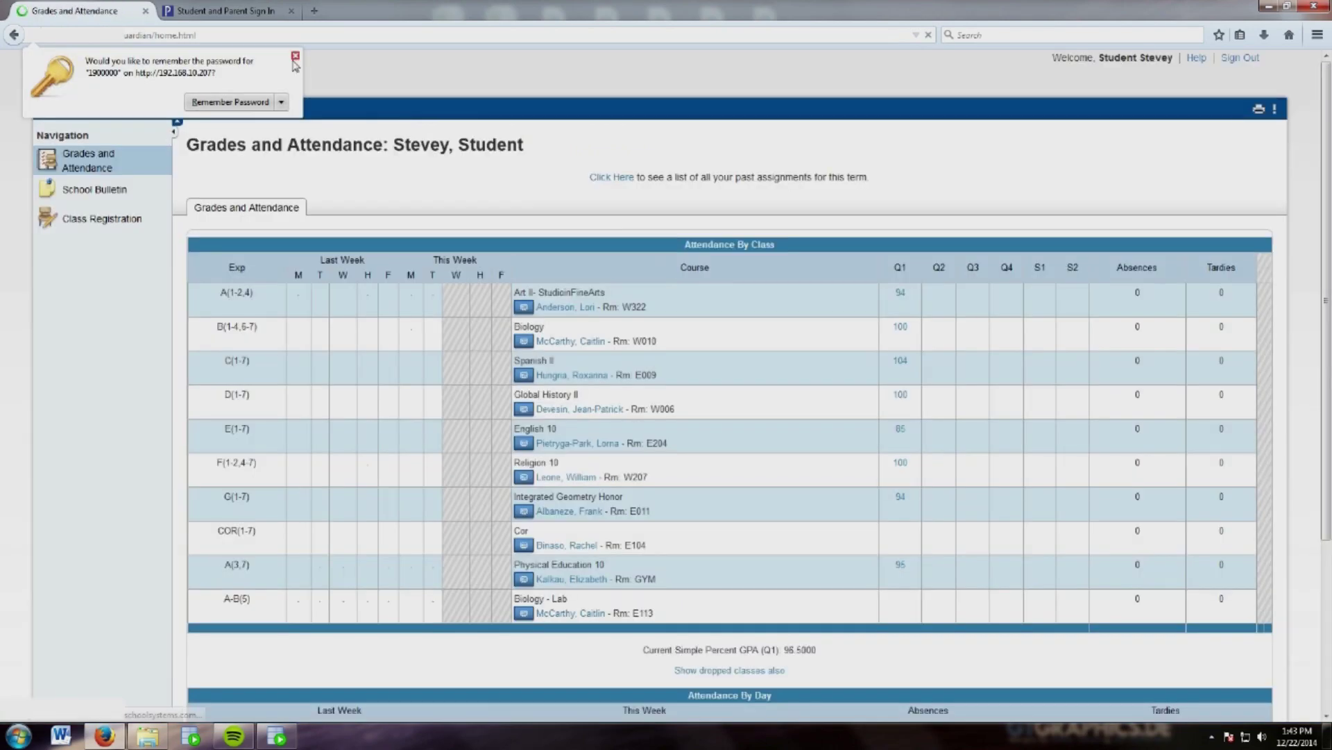
pyautogui.click(295, 56)
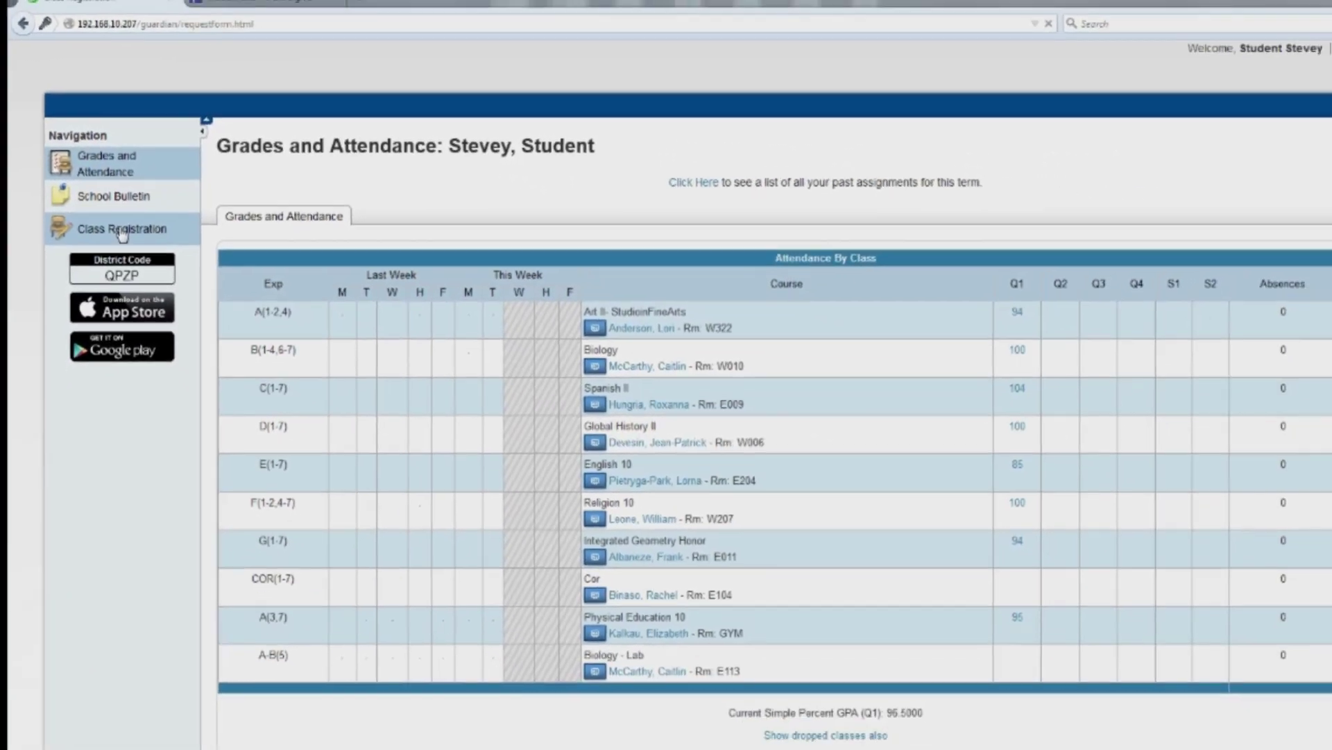
pyautogui.click(236, 302)
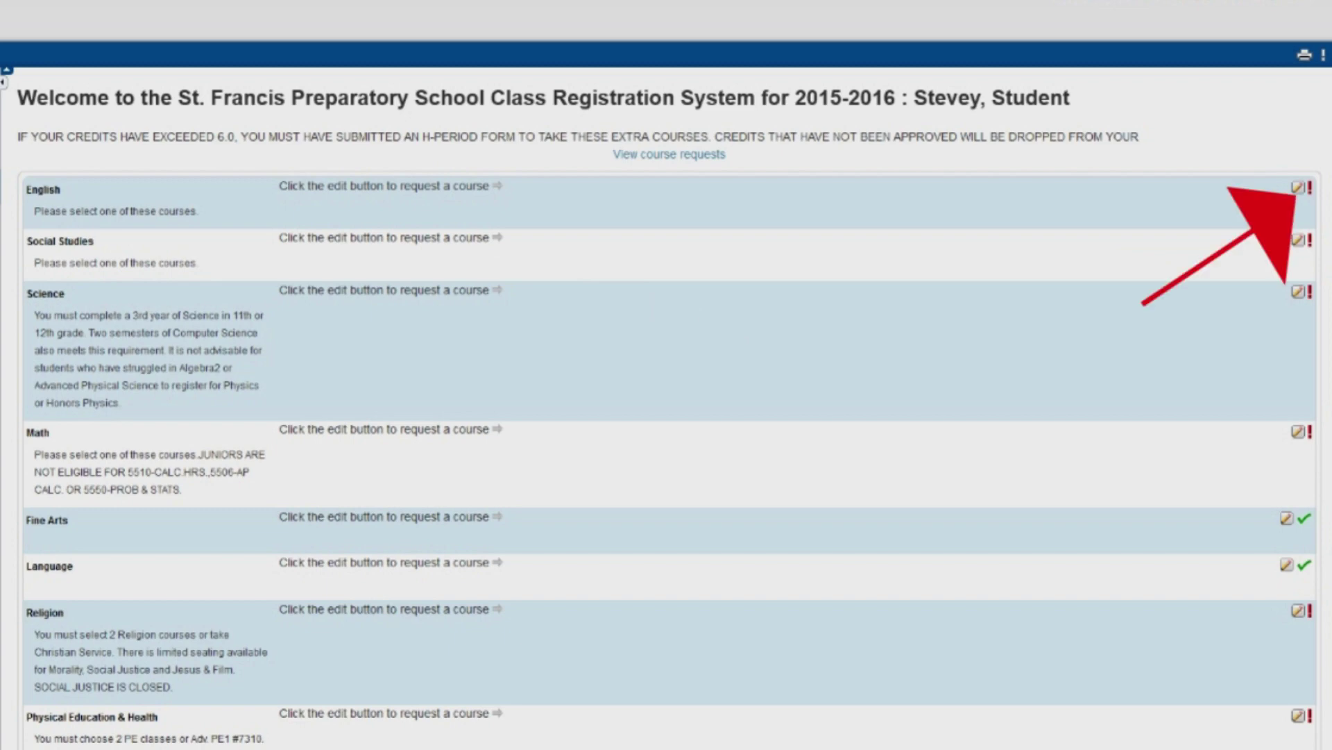
# - Request AP English in Lang and Composition (6306), Global History II (8220) and Chemistry (1320)
pyautogui.click(1297, 188)
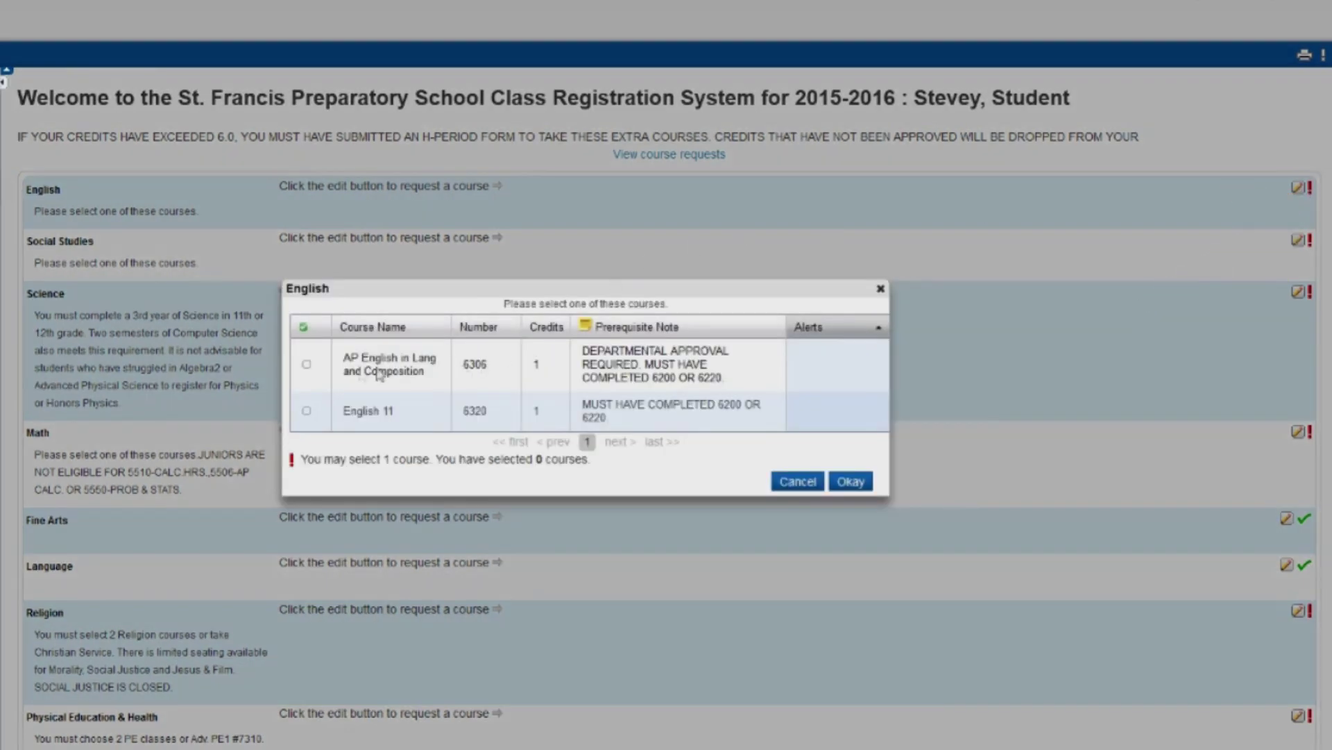
pyautogui.click(306, 365)
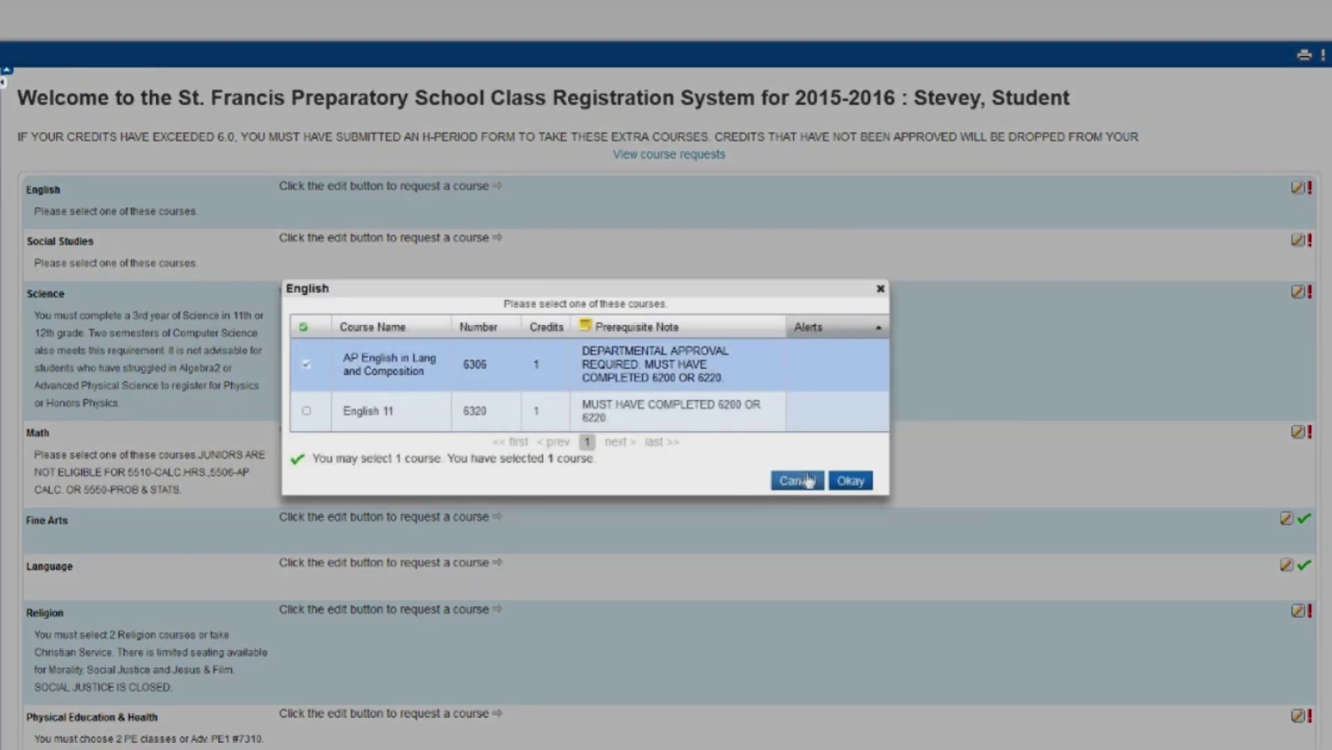
pyautogui.click(855, 481)
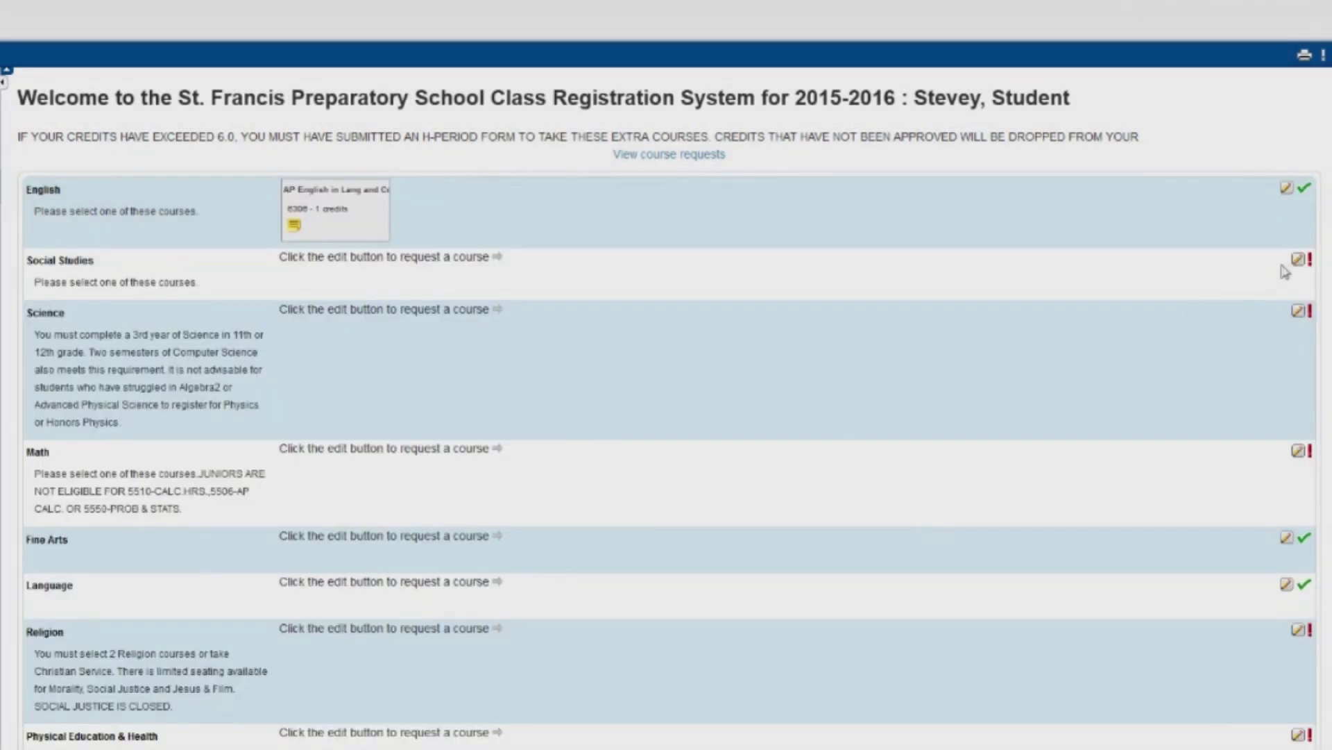
pyautogui.click(1299, 260)
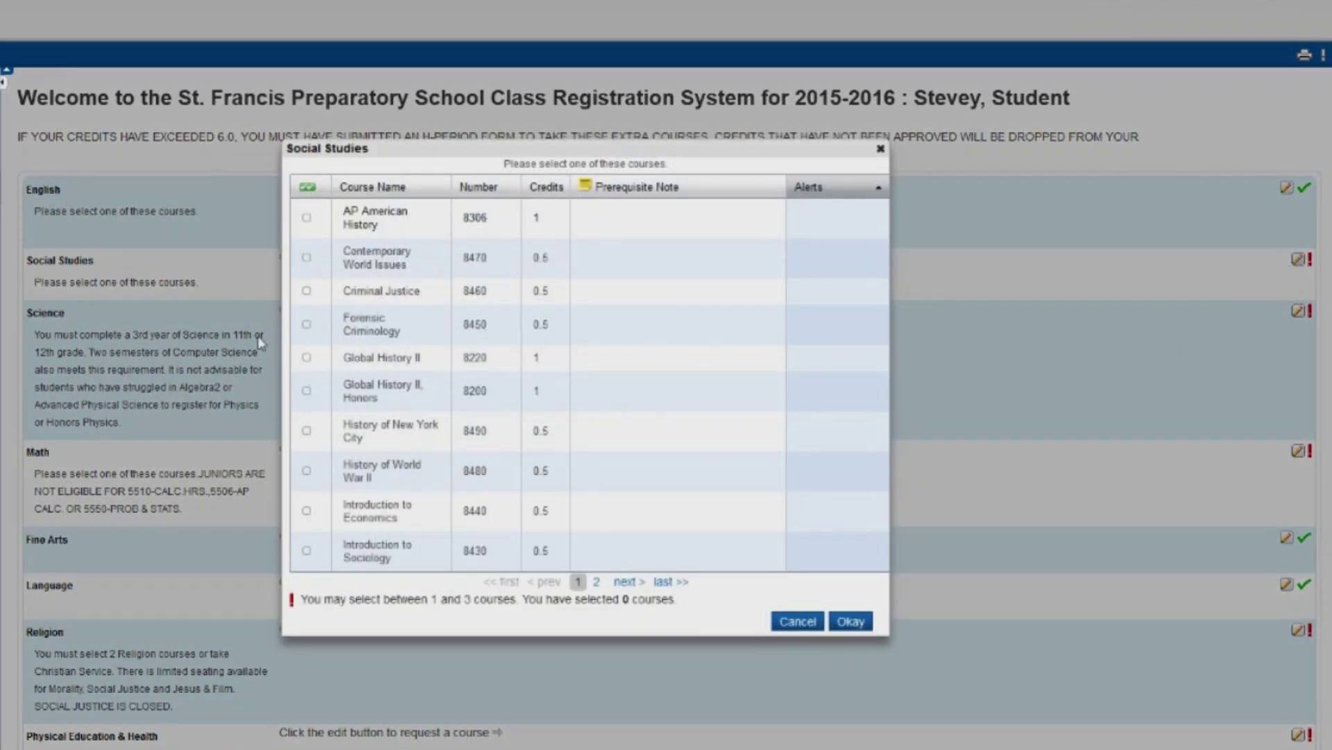
pyautogui.click(306, 358)
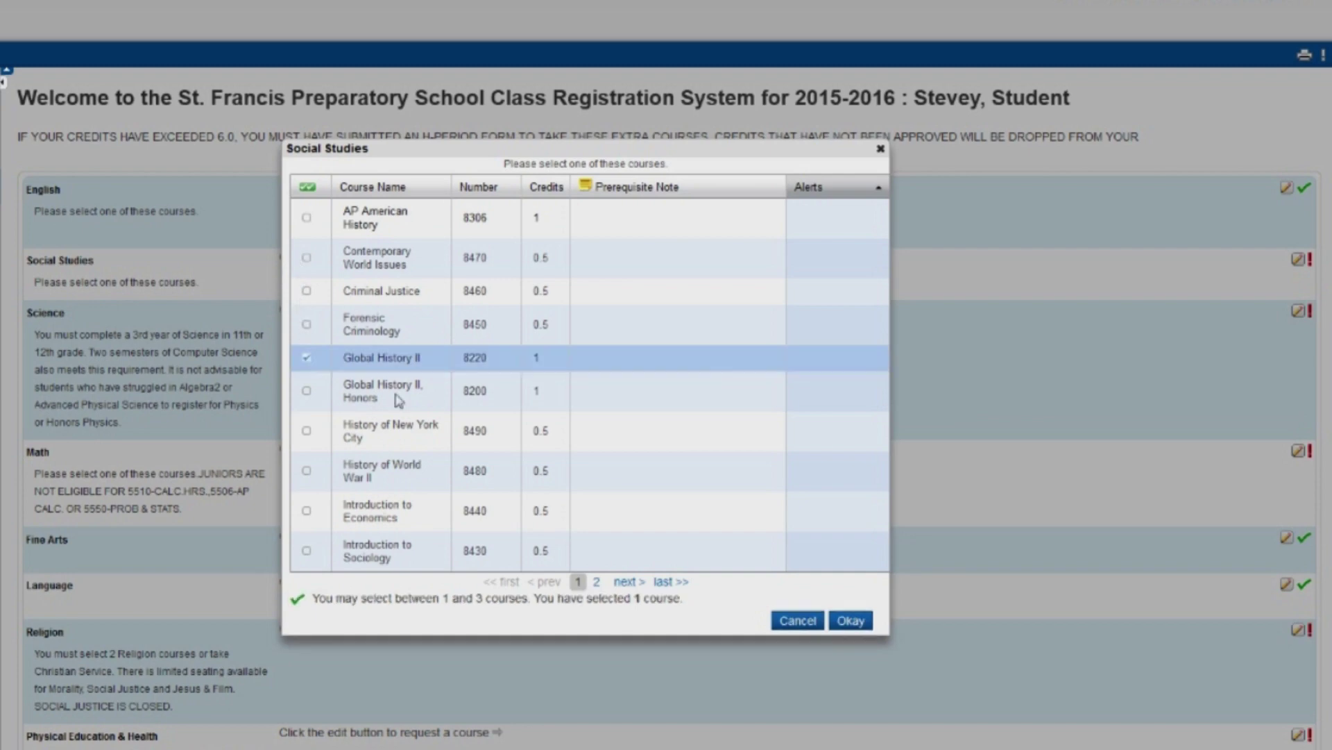
pyautogui.click(851, 620)
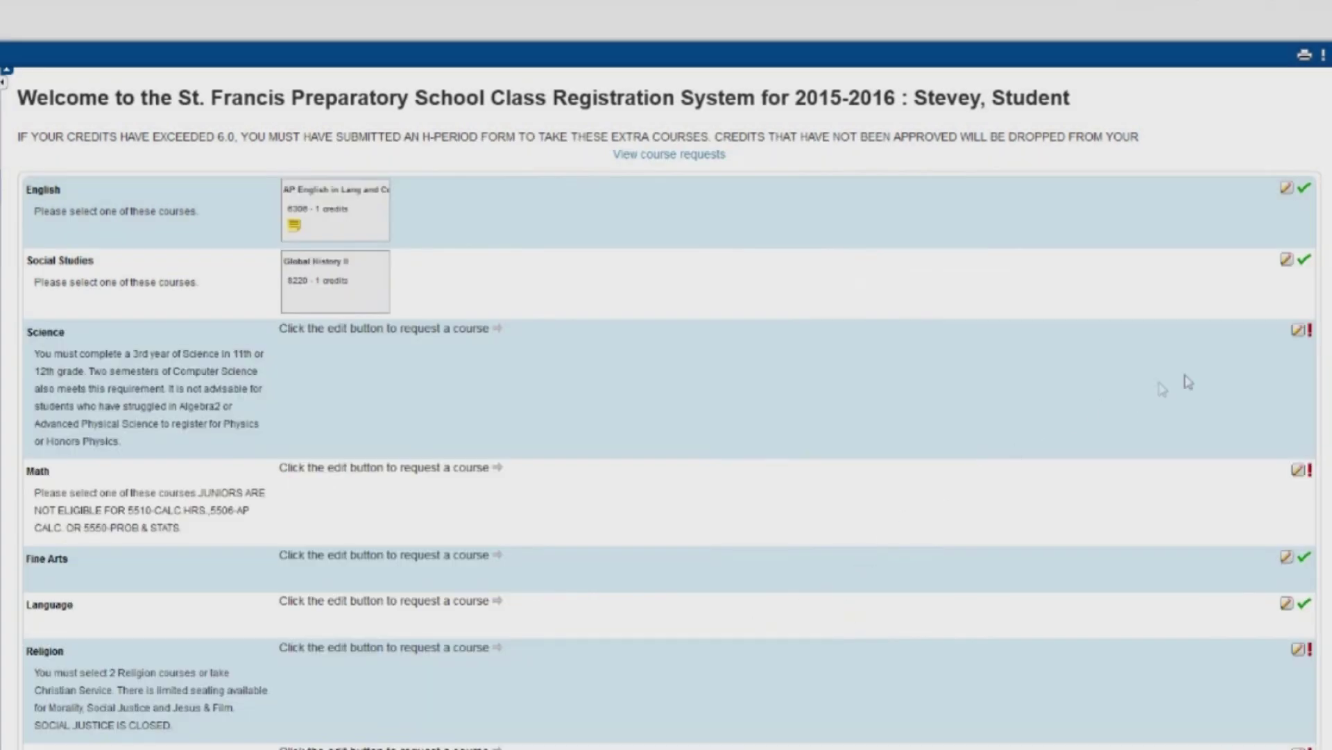
pyautogui.click(1295, 333)
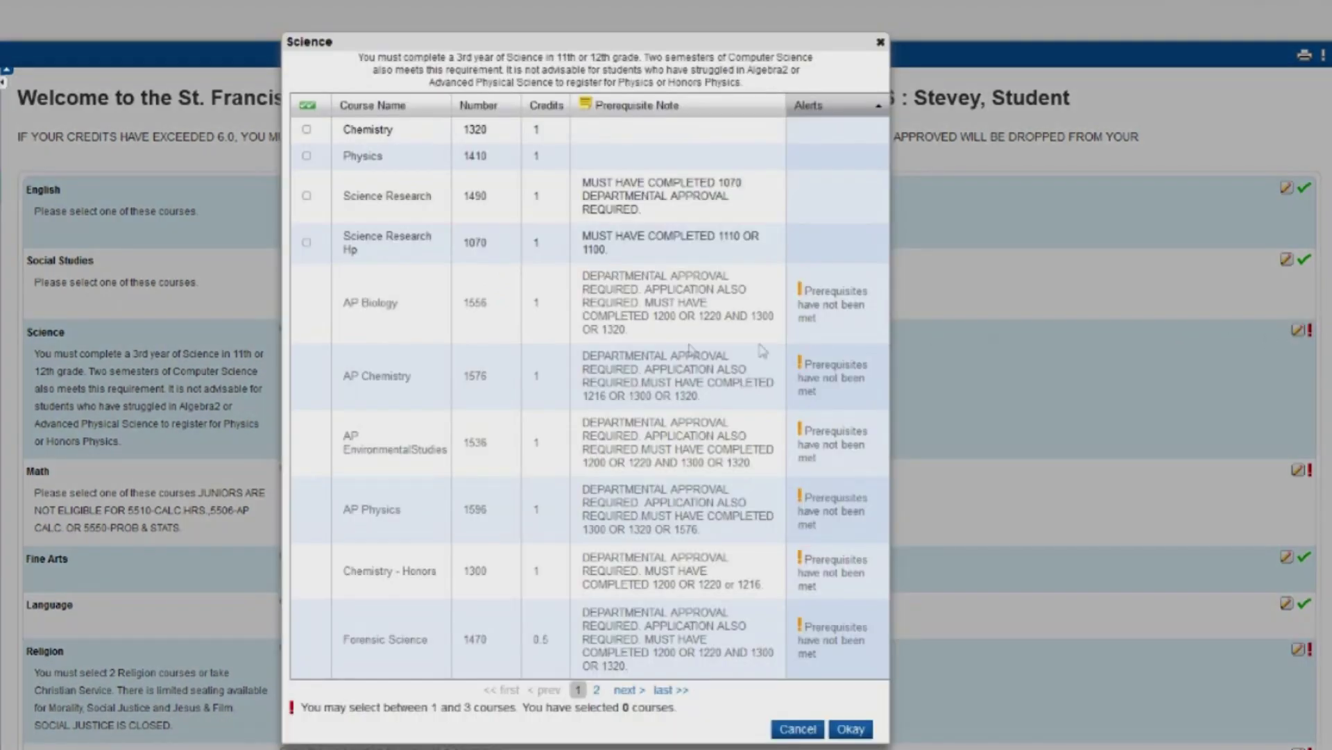
pyautogui.click(307, 131)
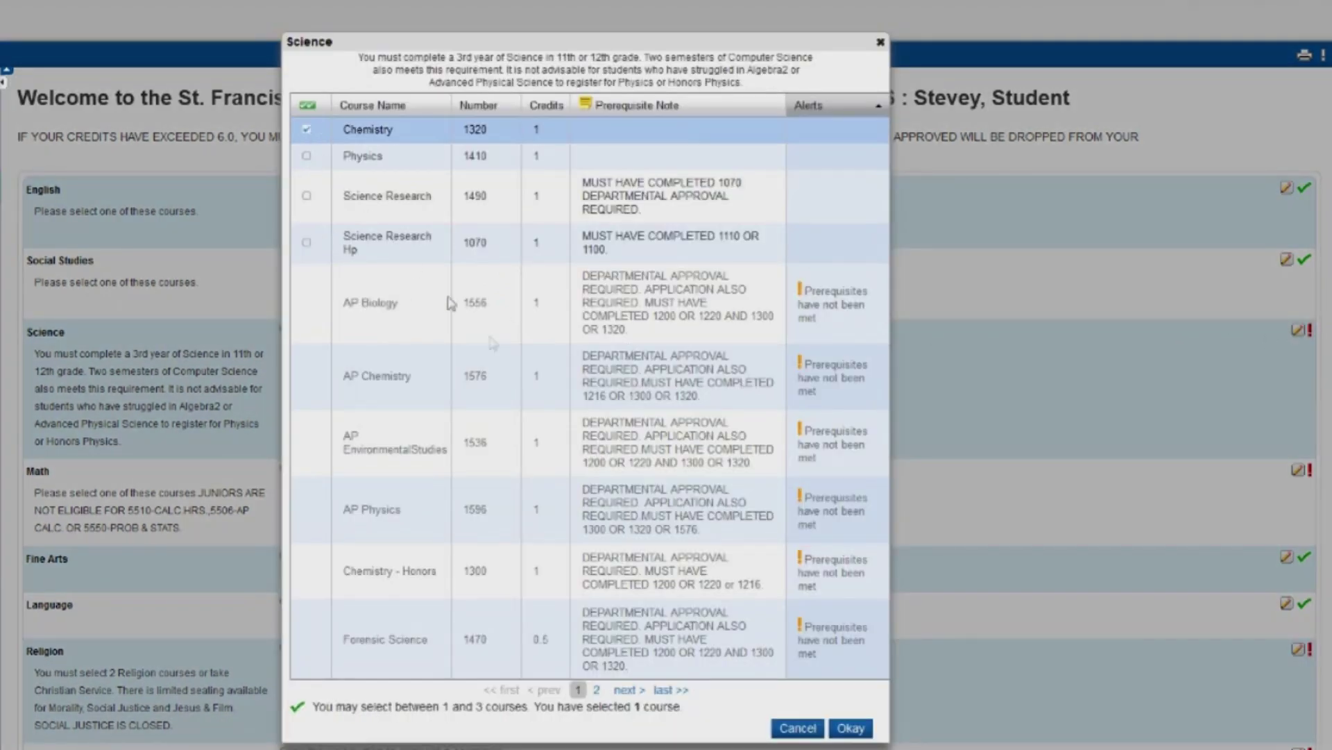
pyautogui.click(851, 728)
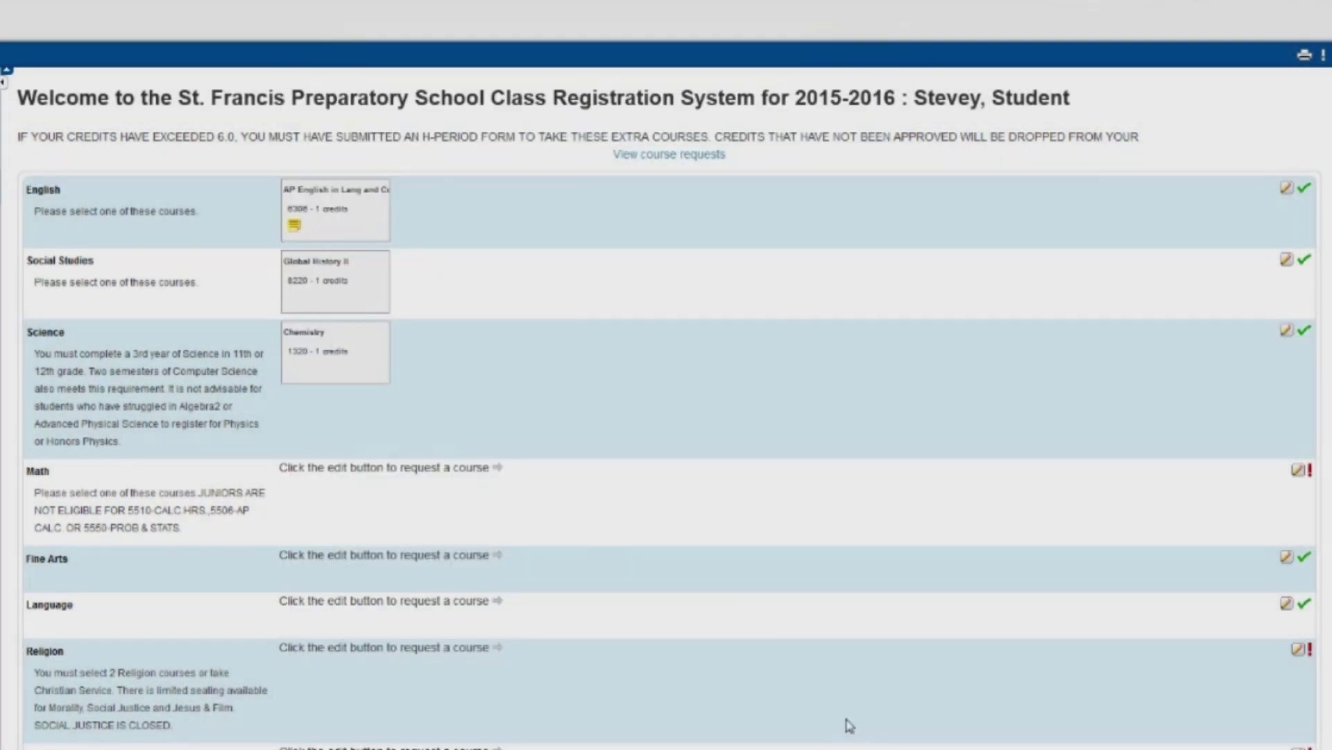
pyautogui.scroll(-2, 832, 669)
# - Request Integrated Algebra 2 for Math and German II for Language
pyautogui.click(1297, 377)
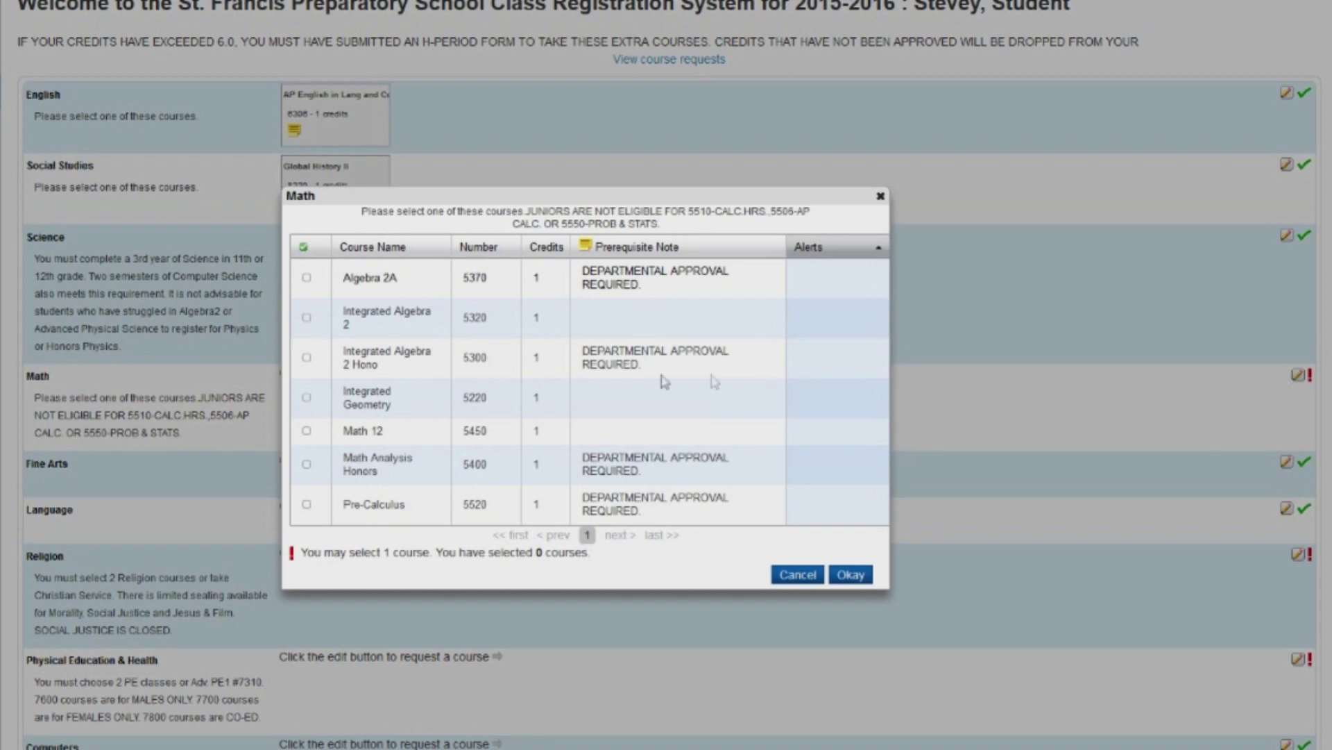
pyautogui.click(306, 317)
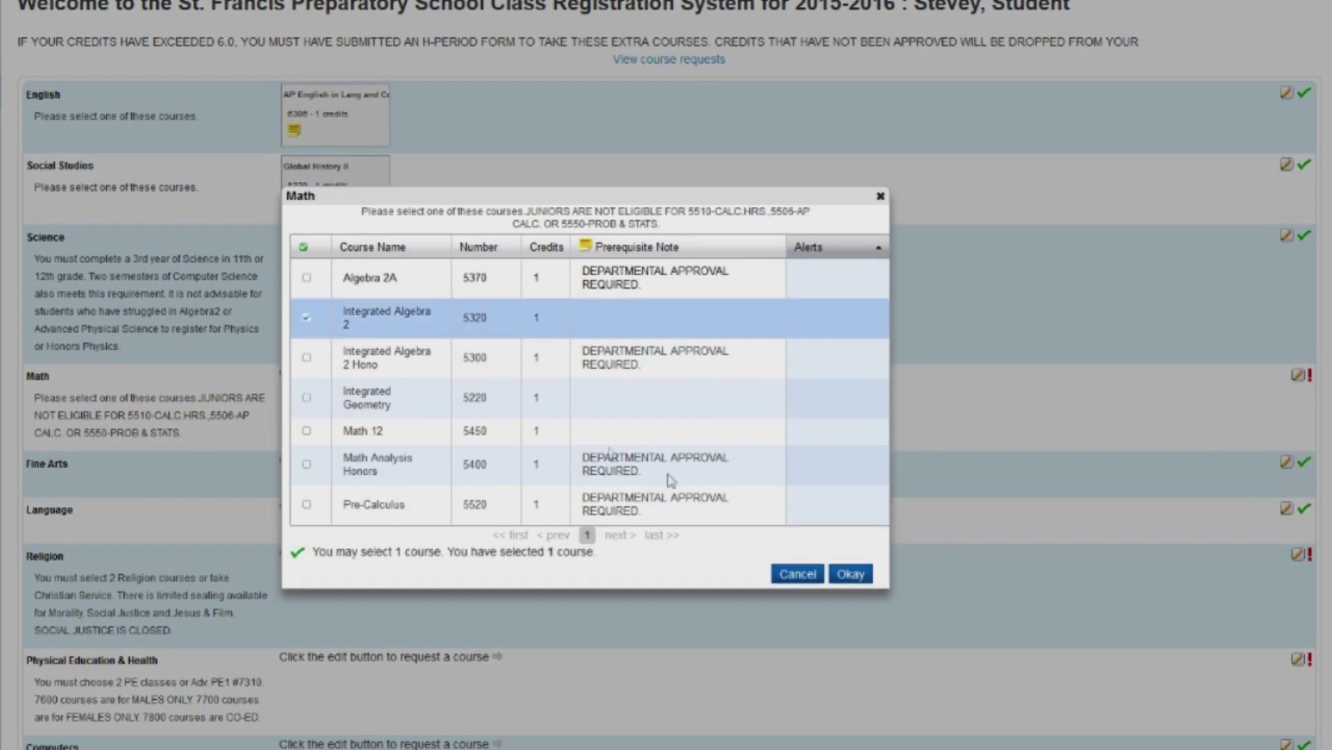
pyautogui.click(851, 573)
pyautogui.scroll(-1, 858, 563)
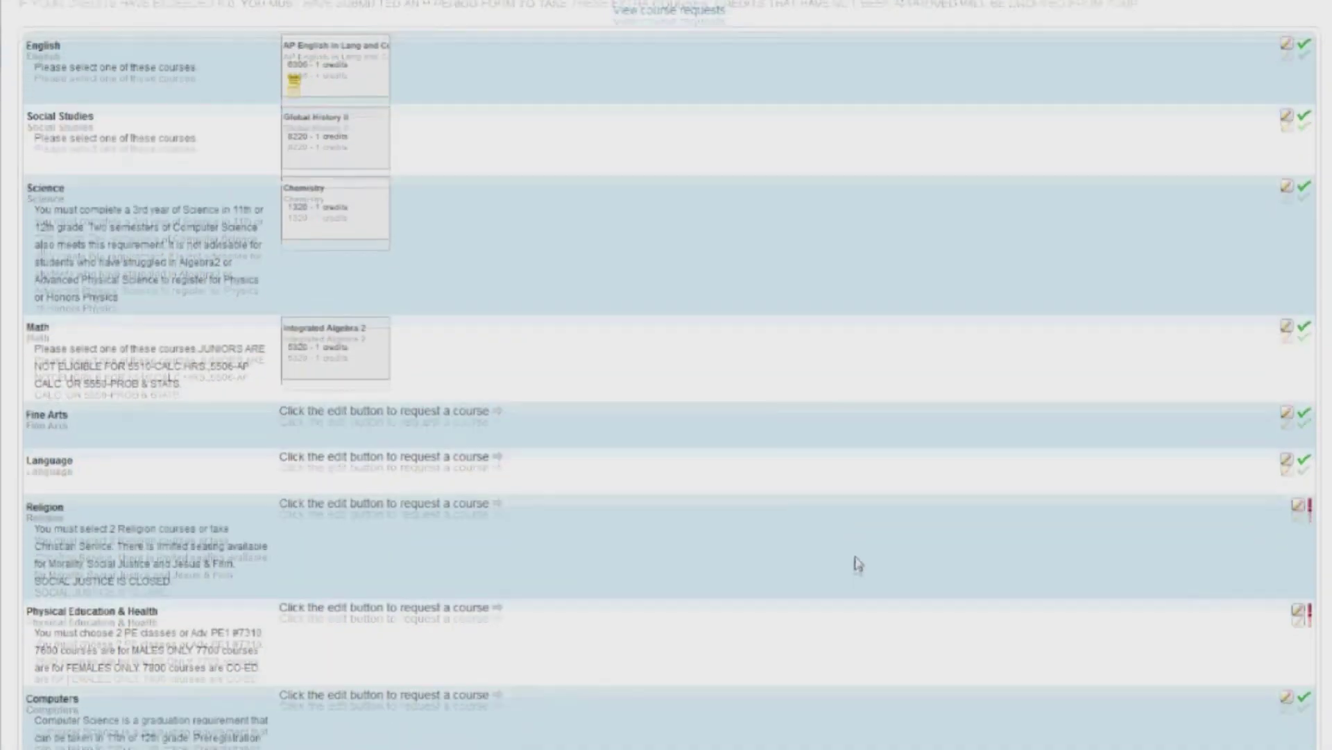
pyautogui.click(1286, 414)
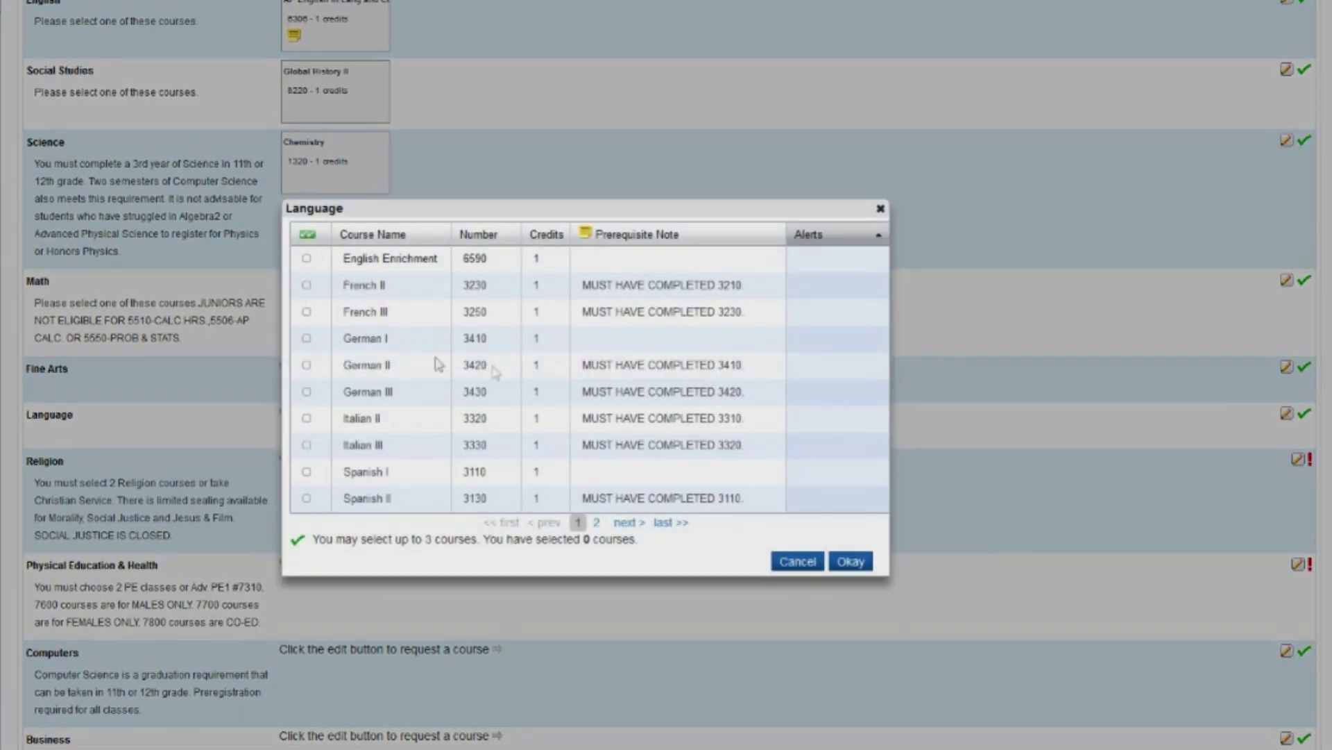
pyautogui.click(306, 365)
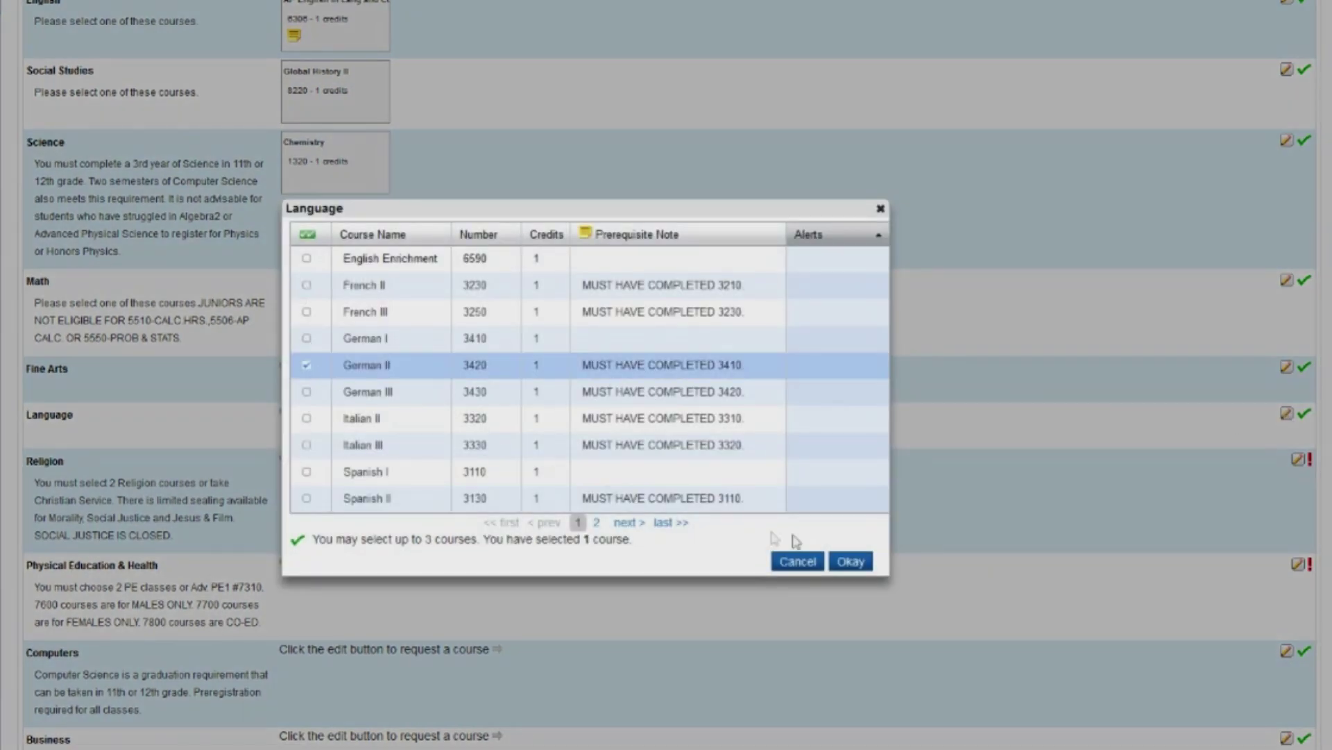
pyautogui.click(851, 561)
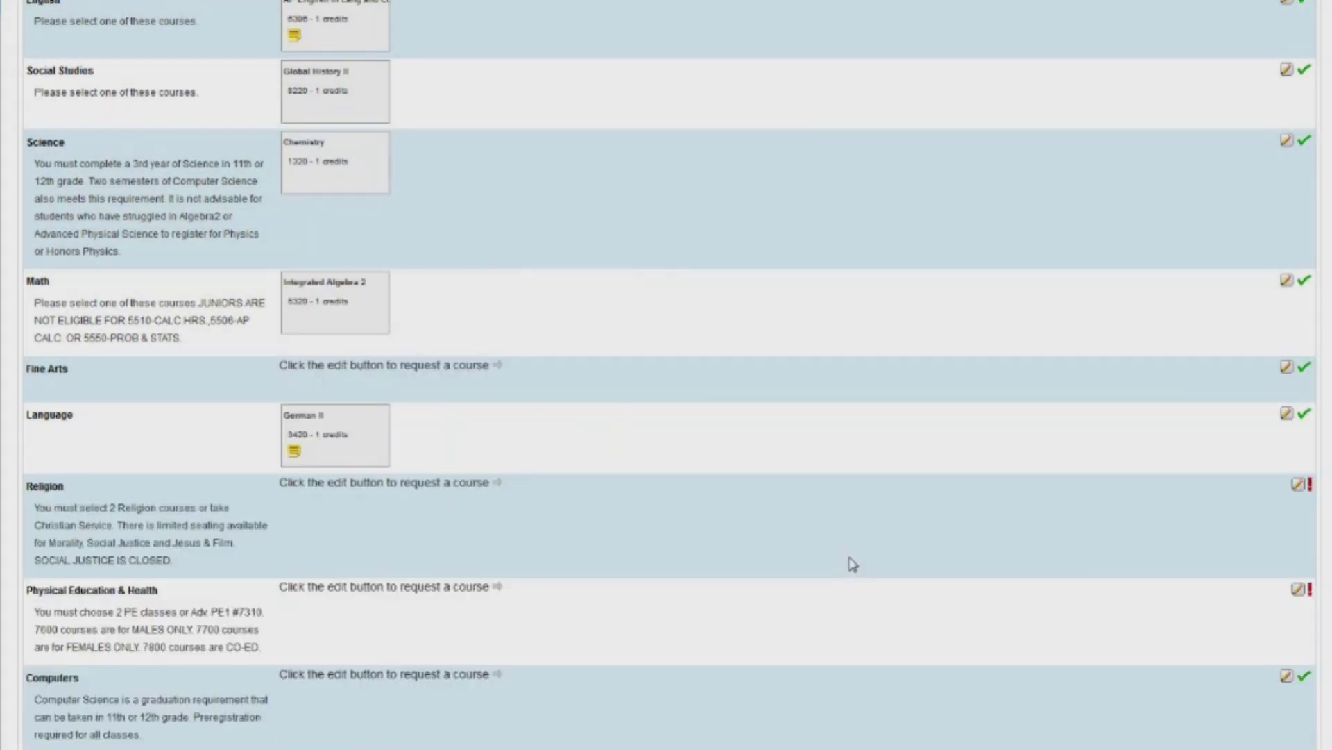
pyautogui.scroll(-3, 852, 563)
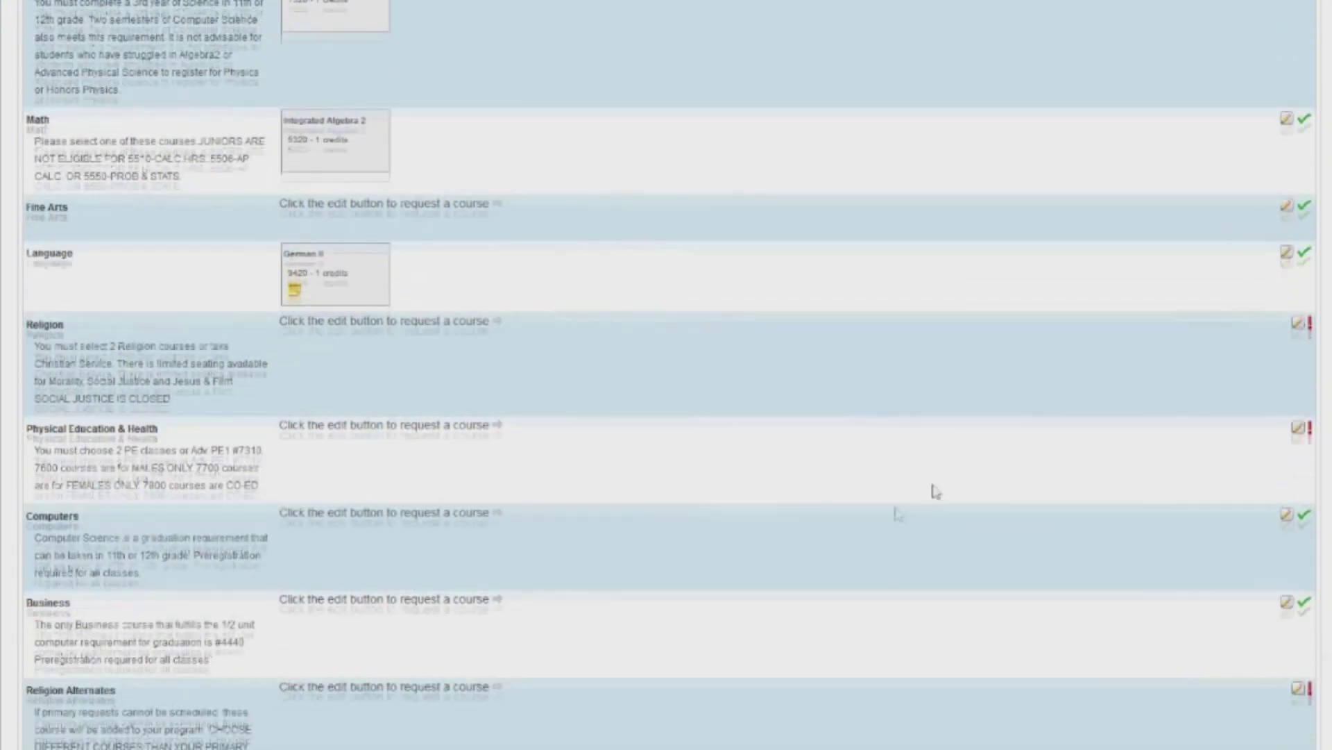
# - Request Basketball-Lacrosse MALES and EuroHandball-SelfDefMALES for PE, and Body, Mind, and Spirit for Religion
pyautogui.click(1299, 401)
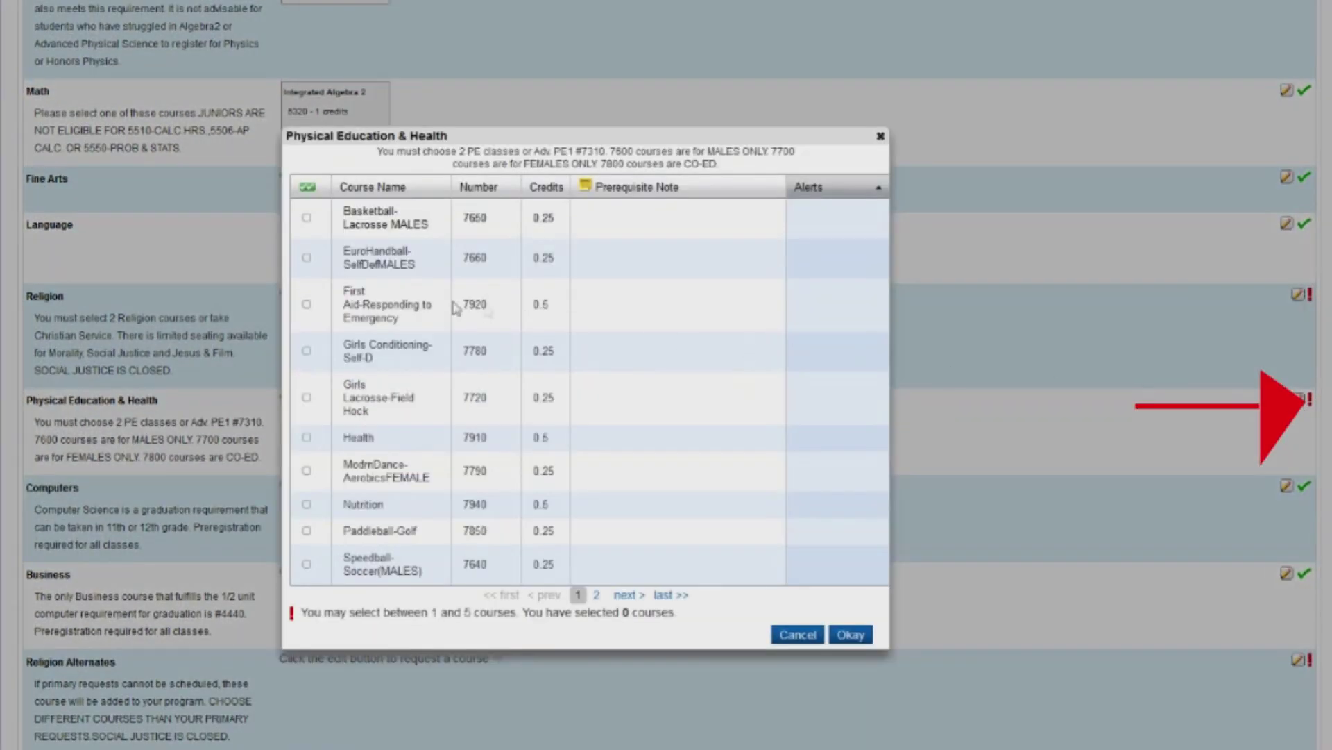
pyautogui.click(306, 219)
pyautogui.click(306, 257)
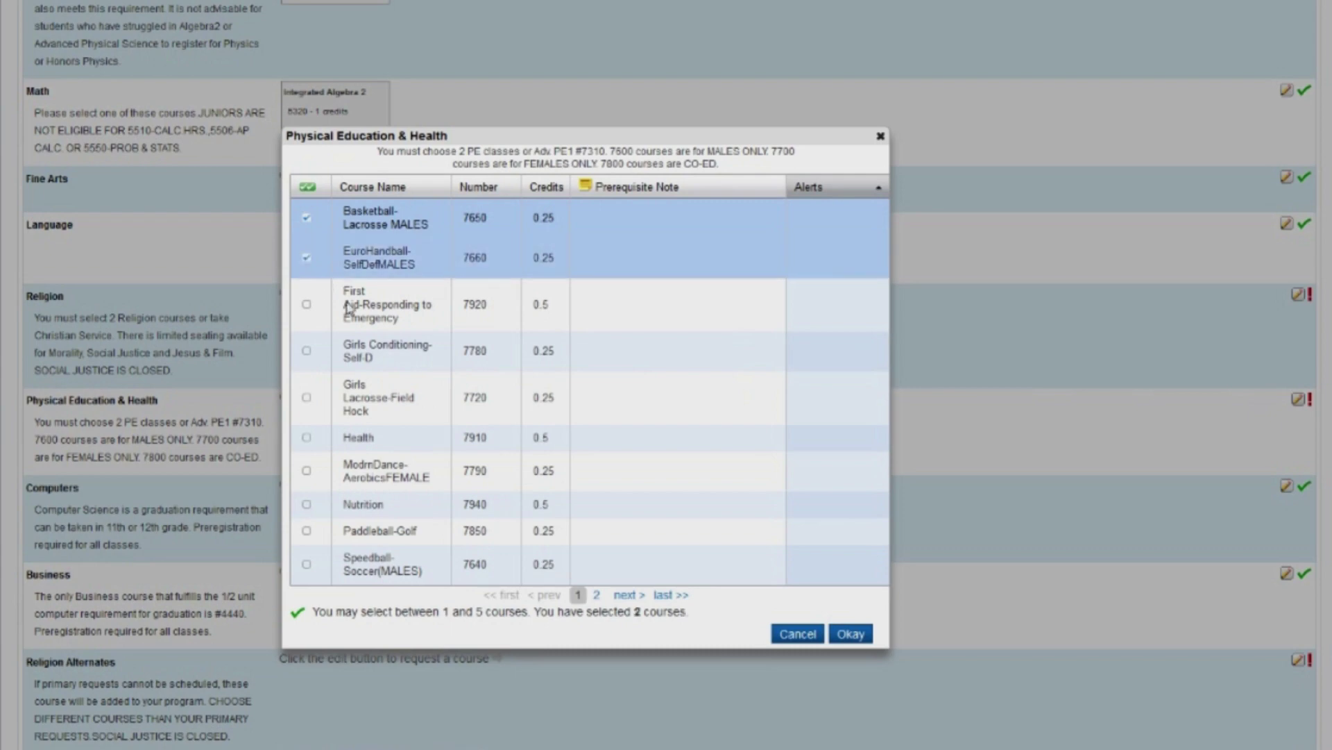
pyautogui.click(851, 634)
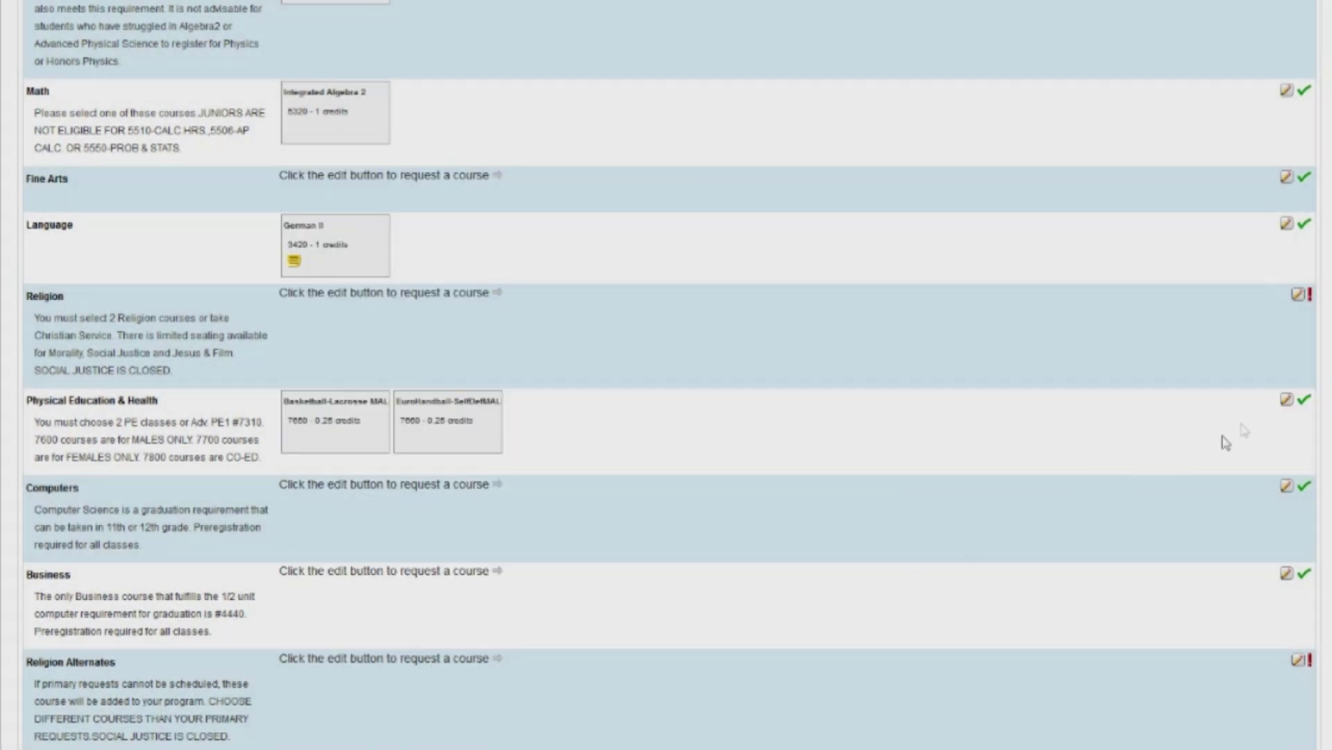
pyautogui.click(1298, 295)
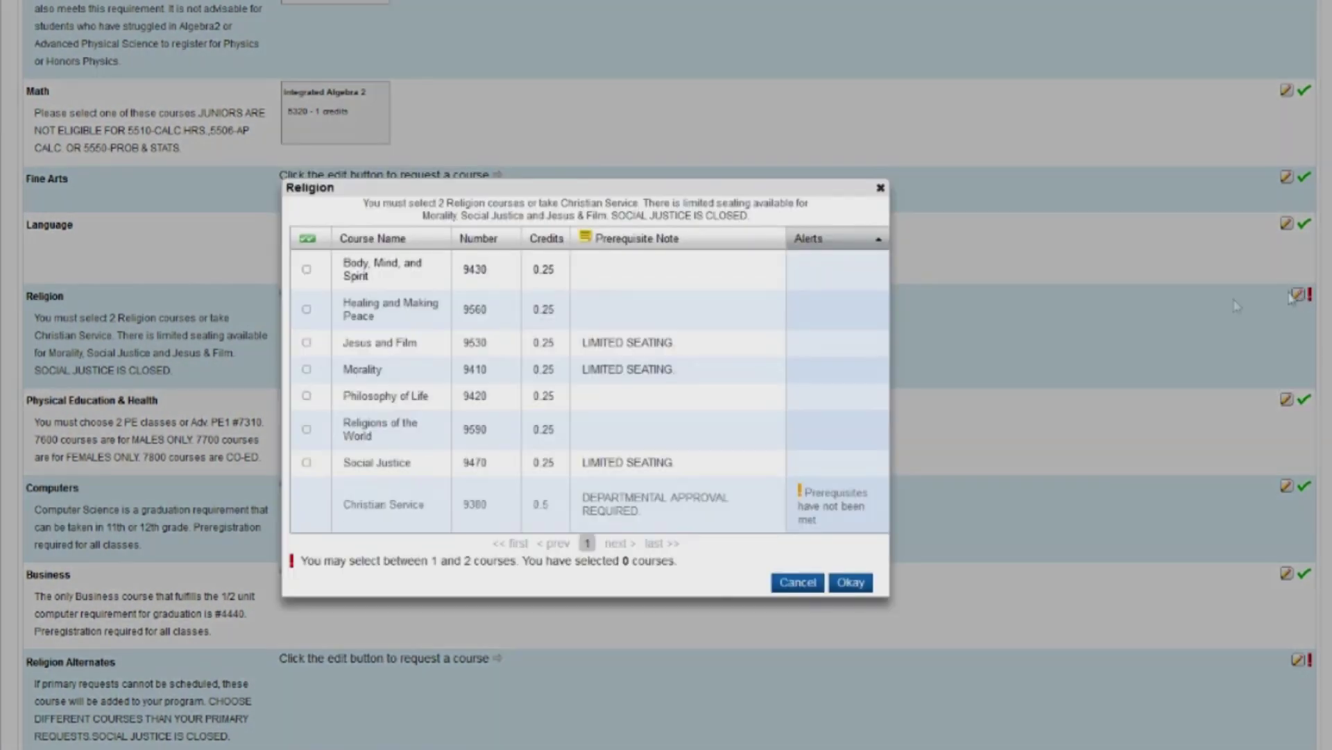
pyautogui.click(306, 269)
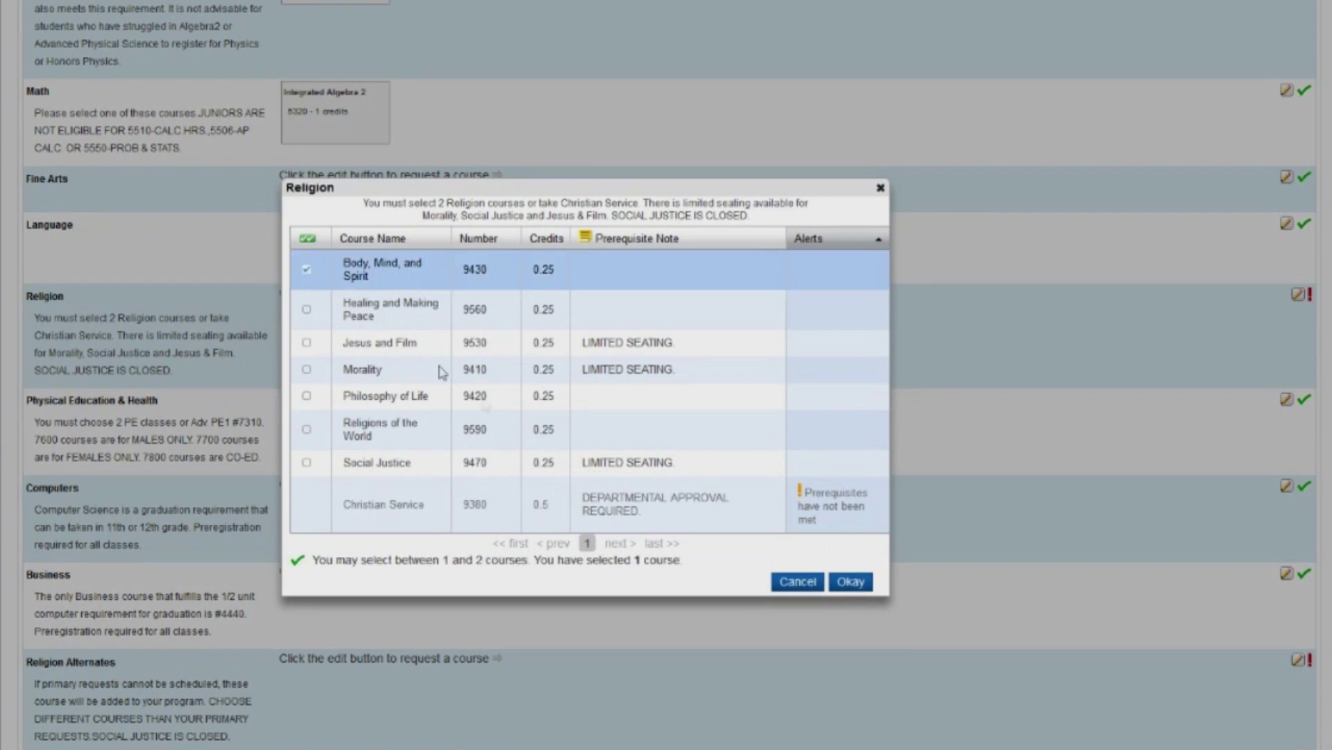
pyautogui.click(859, 585)
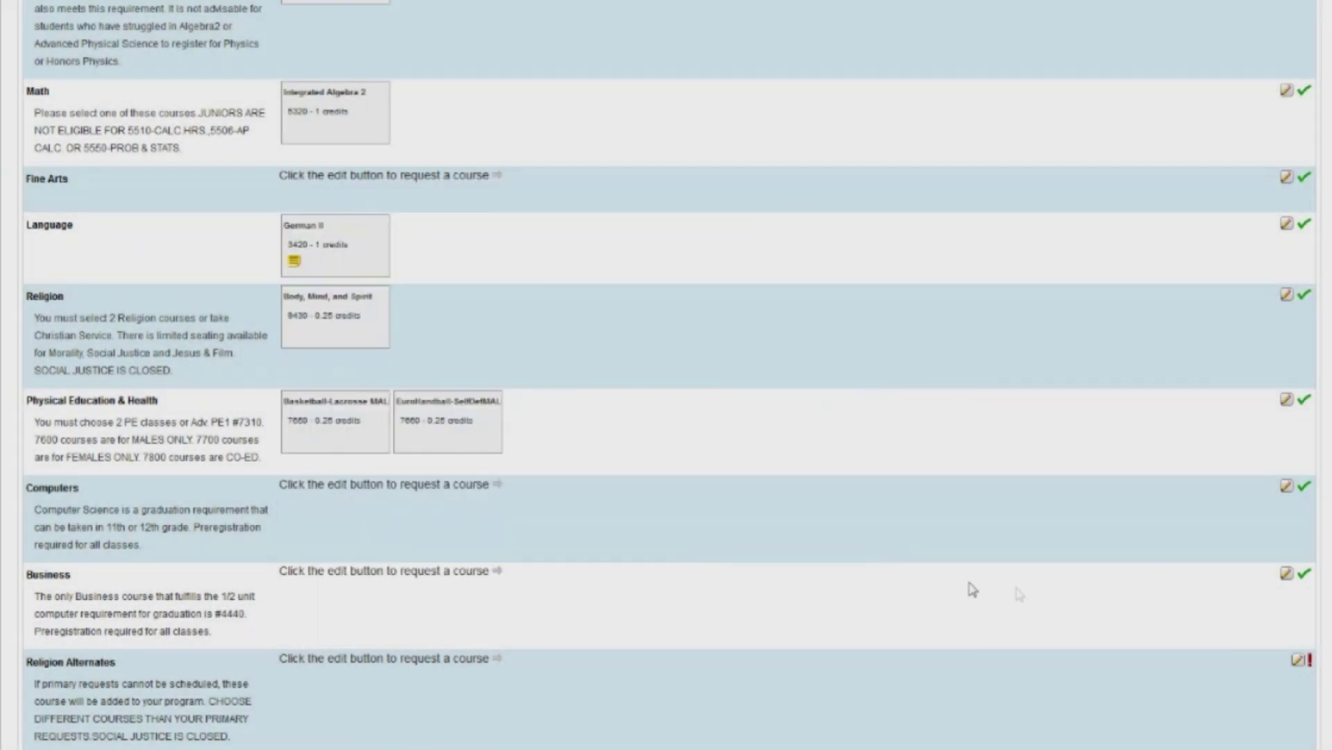
pyautogui.scroll(-3, 1269, 650)
pyautogui.scroll(-1, 1126, 573)
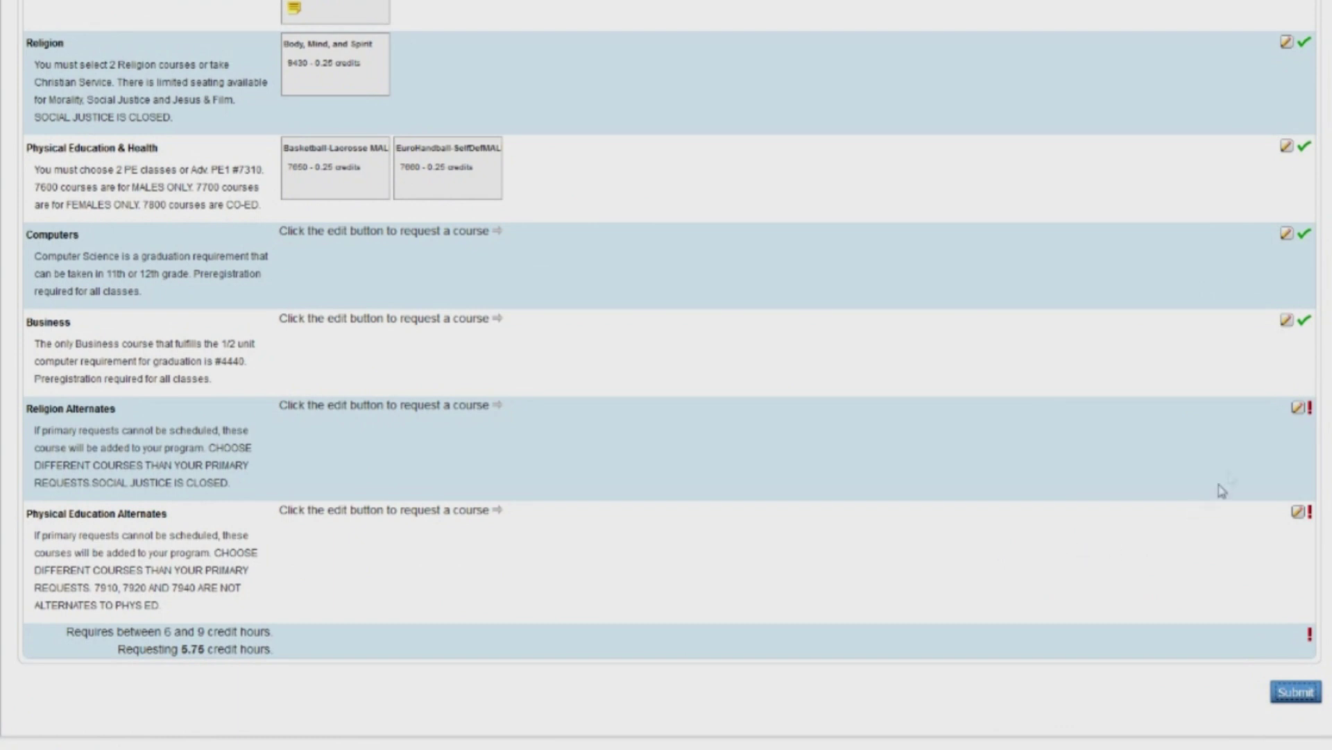
# - Set Body, Mind, and Spirit and Healing and Making Peace as Religion alternates
pyautogui.click(1297, 410)
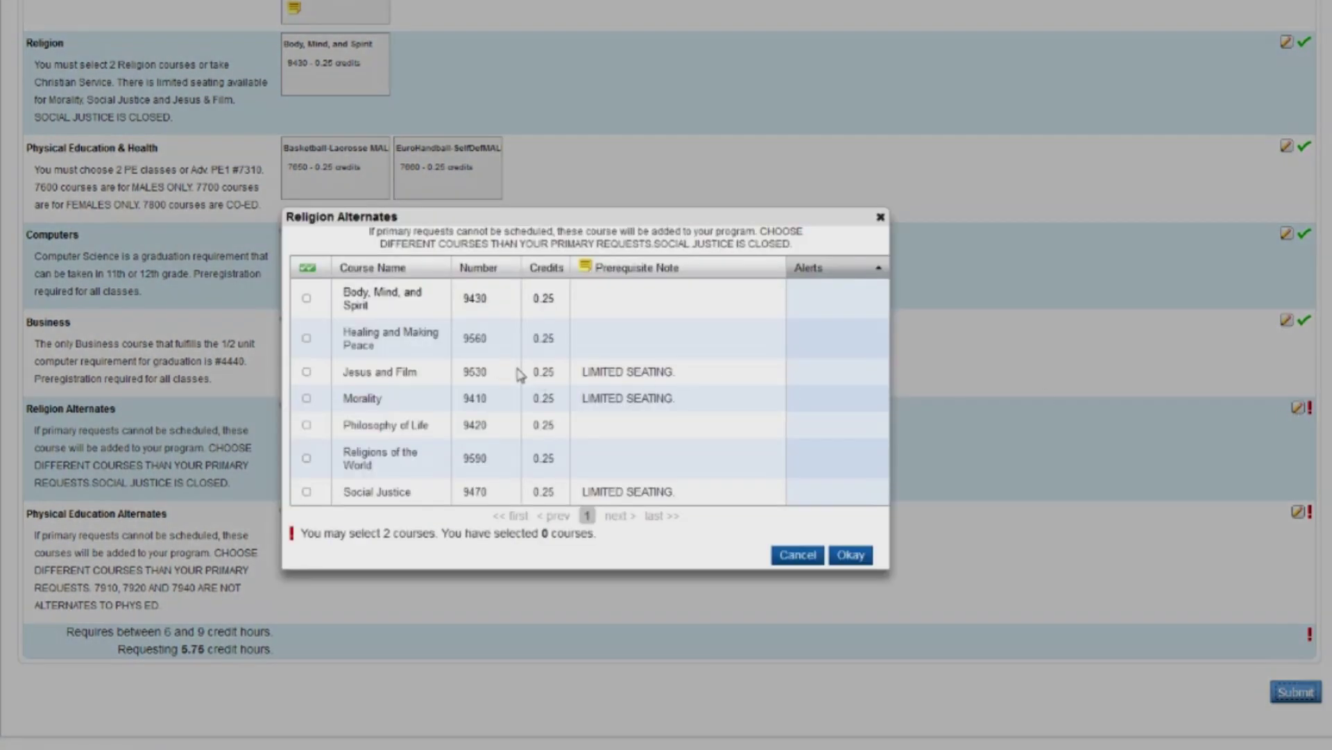
pyautogui.click(306, 297)
pyautogui.click(306, 338)
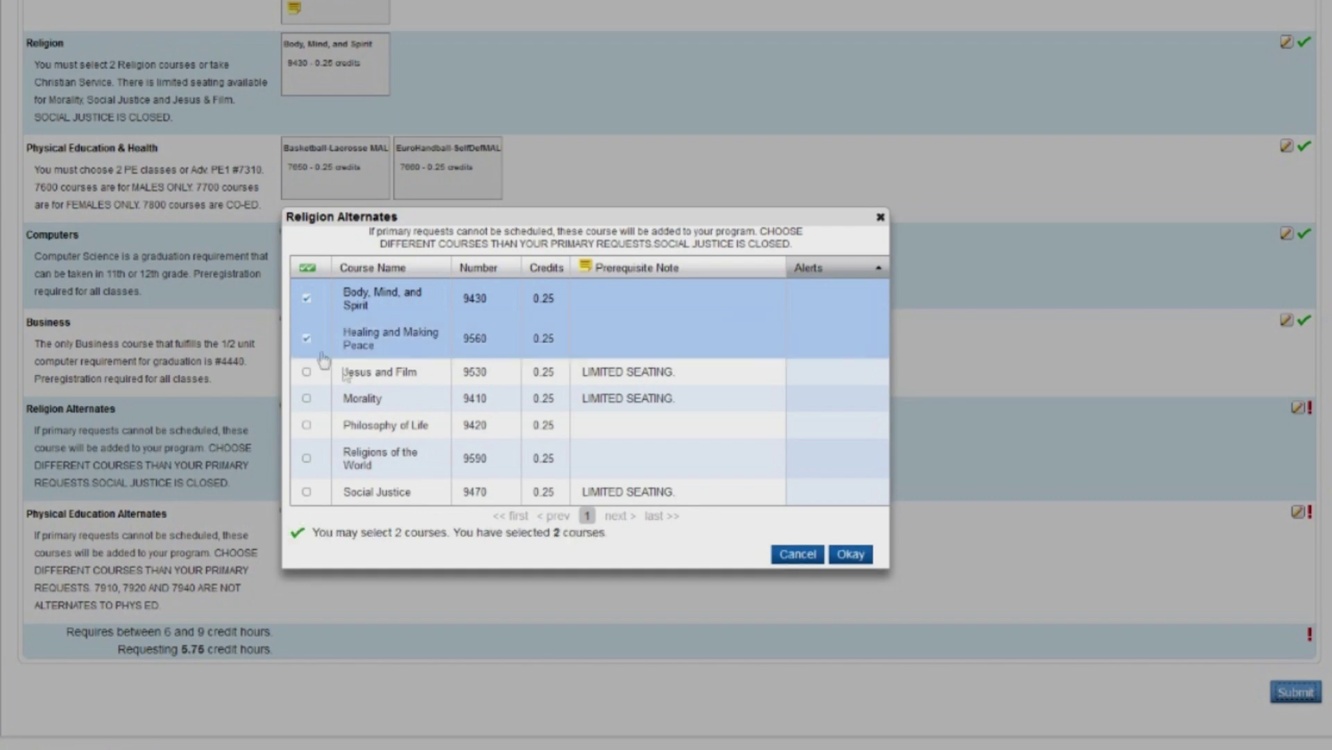
pyautogui.click(851, 555)
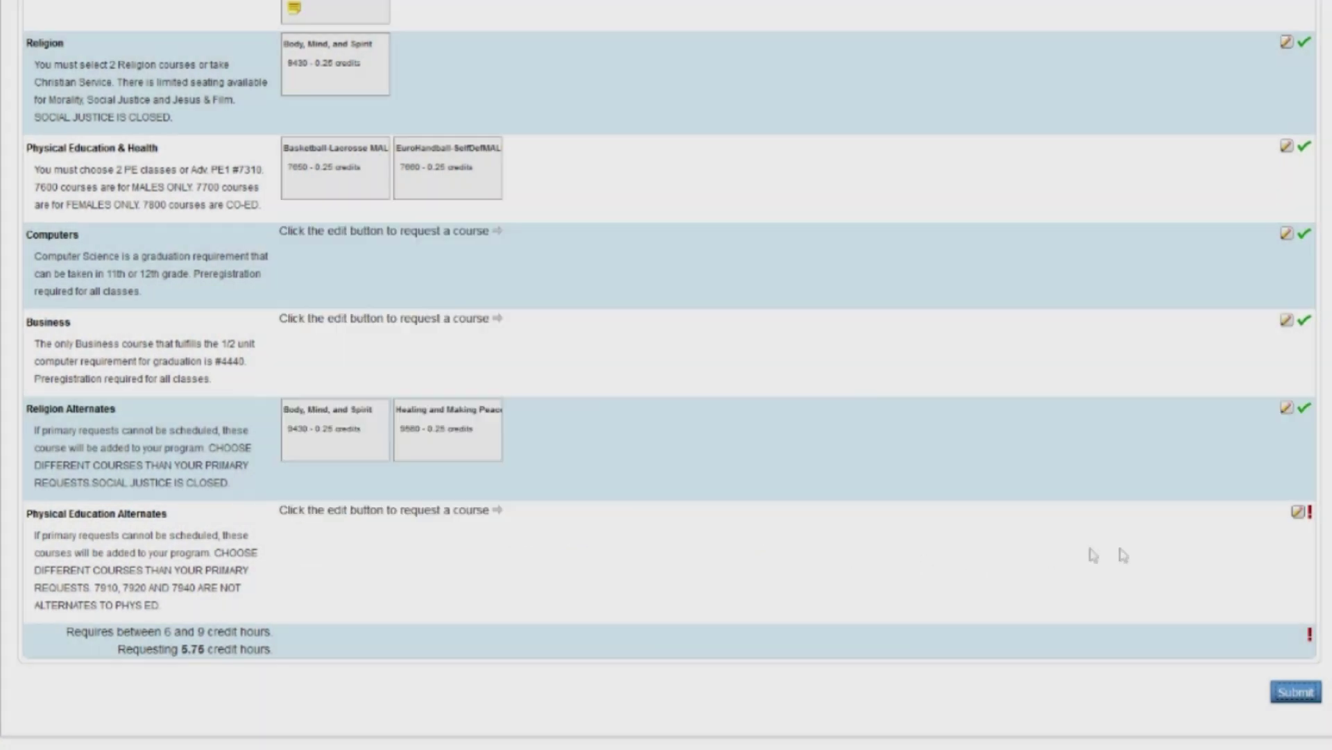
# - Set Cardio-Kickboxing and EuroHandball-SelfDefMALES as PE alternates
pyautogui.click(1298, 513)
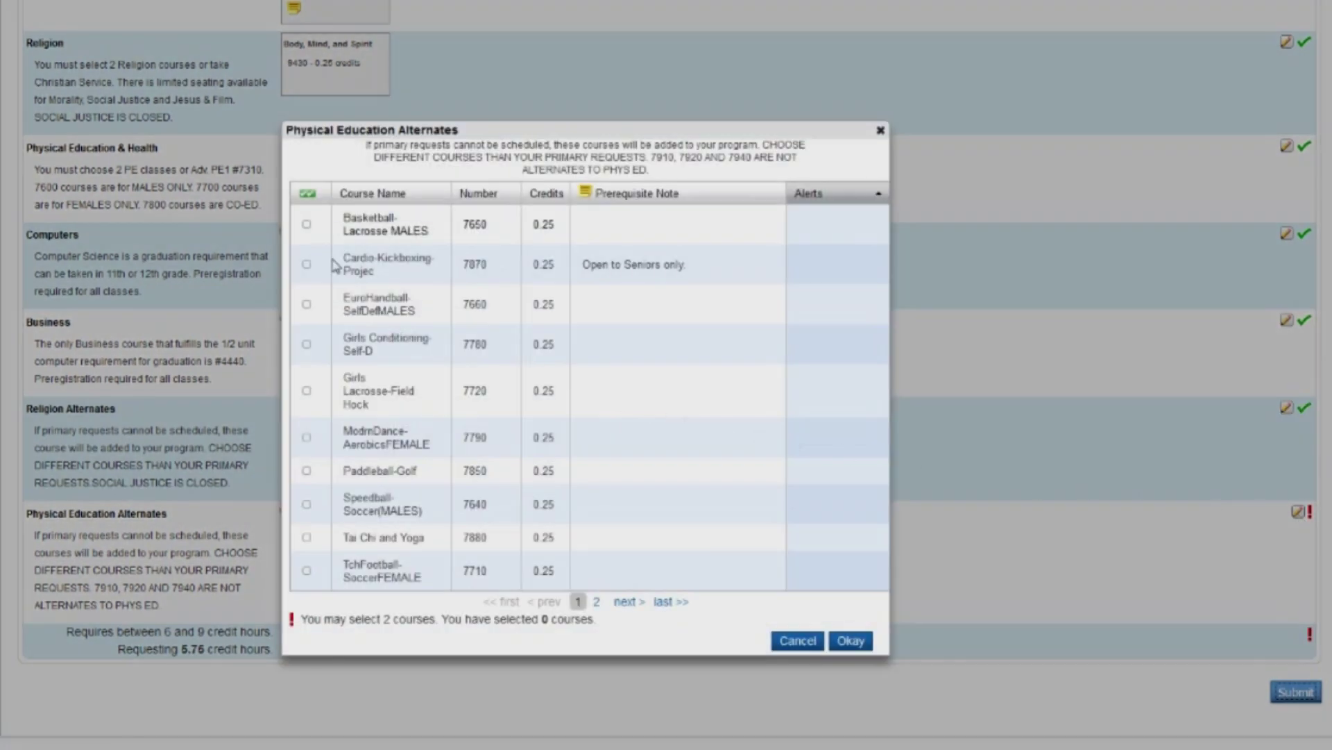
pyautogui.click(306, 265)
pyautogui.click(306, 305)
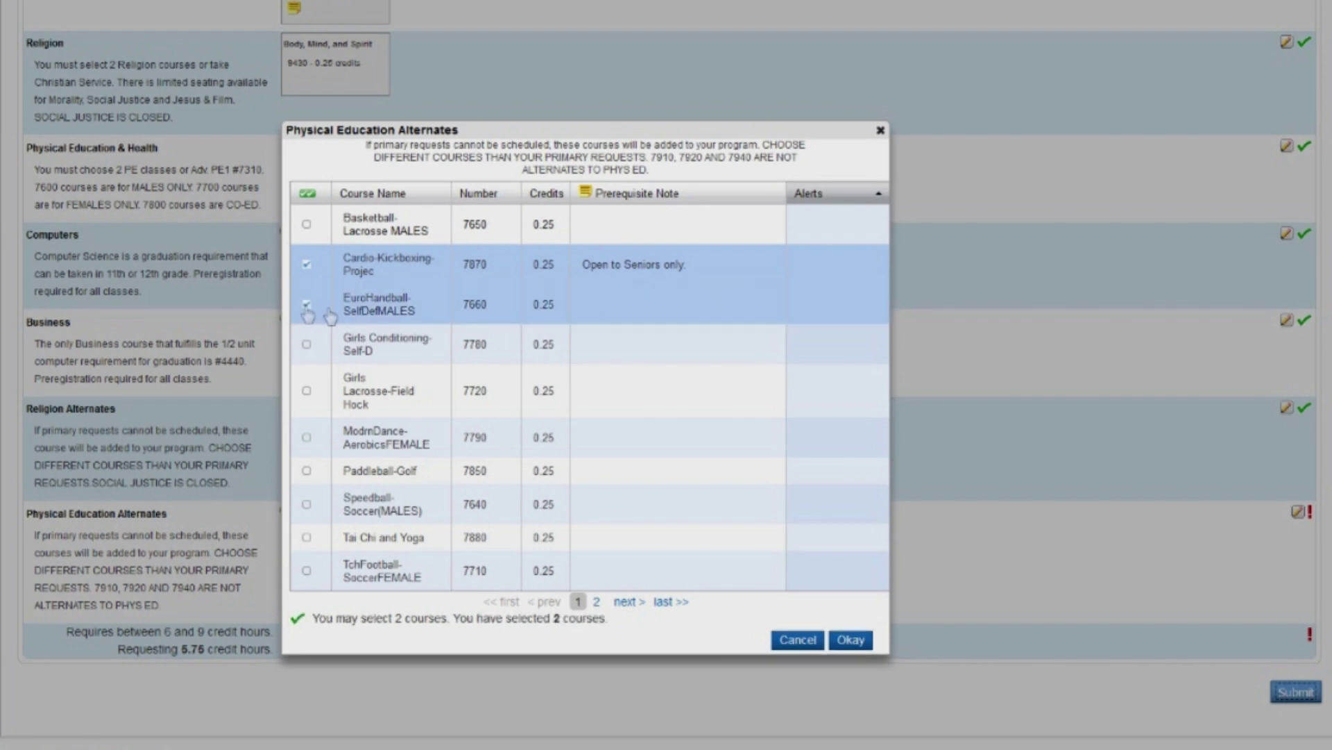
pyautogui.click(853, 640)
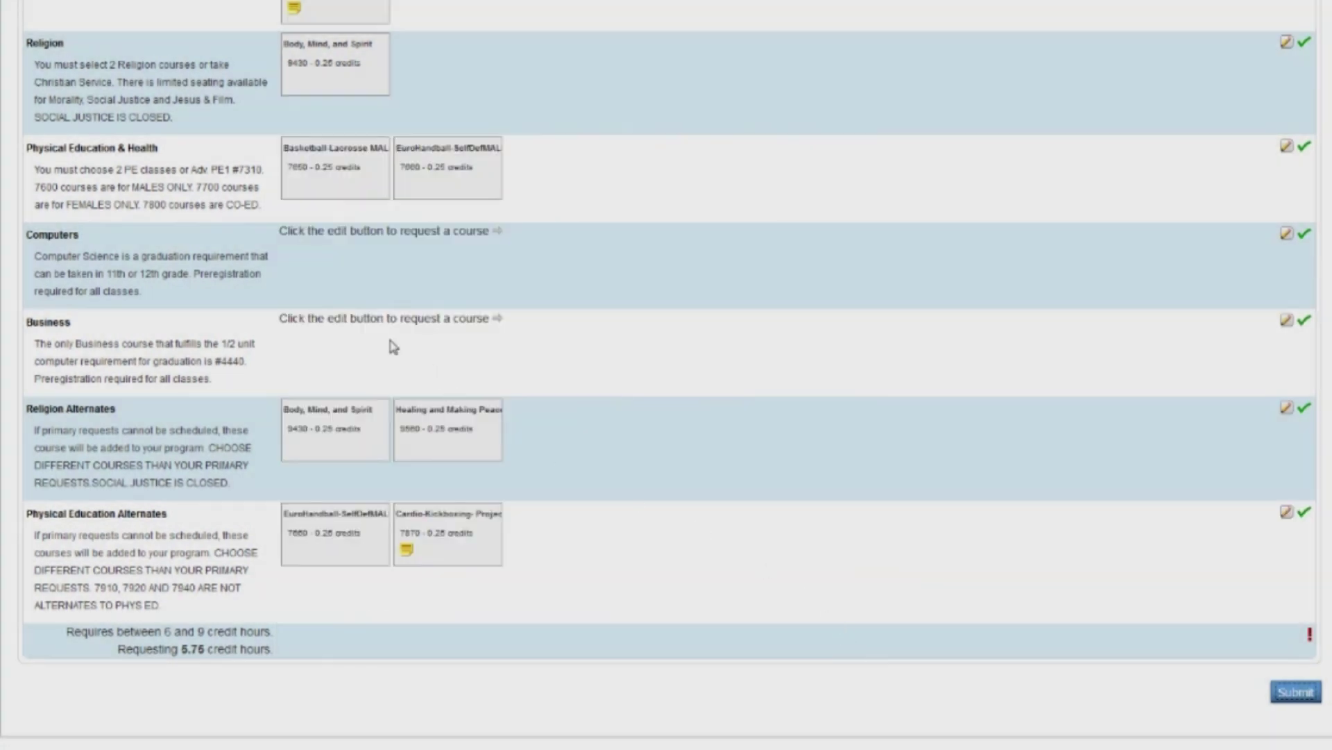
# - Add Healing and Making Peace (9560) as a second Religion course, bringing the total to 6 credits
pyautogui.scroll(2, 392, 343)
pyautogui.click(1287, 138)
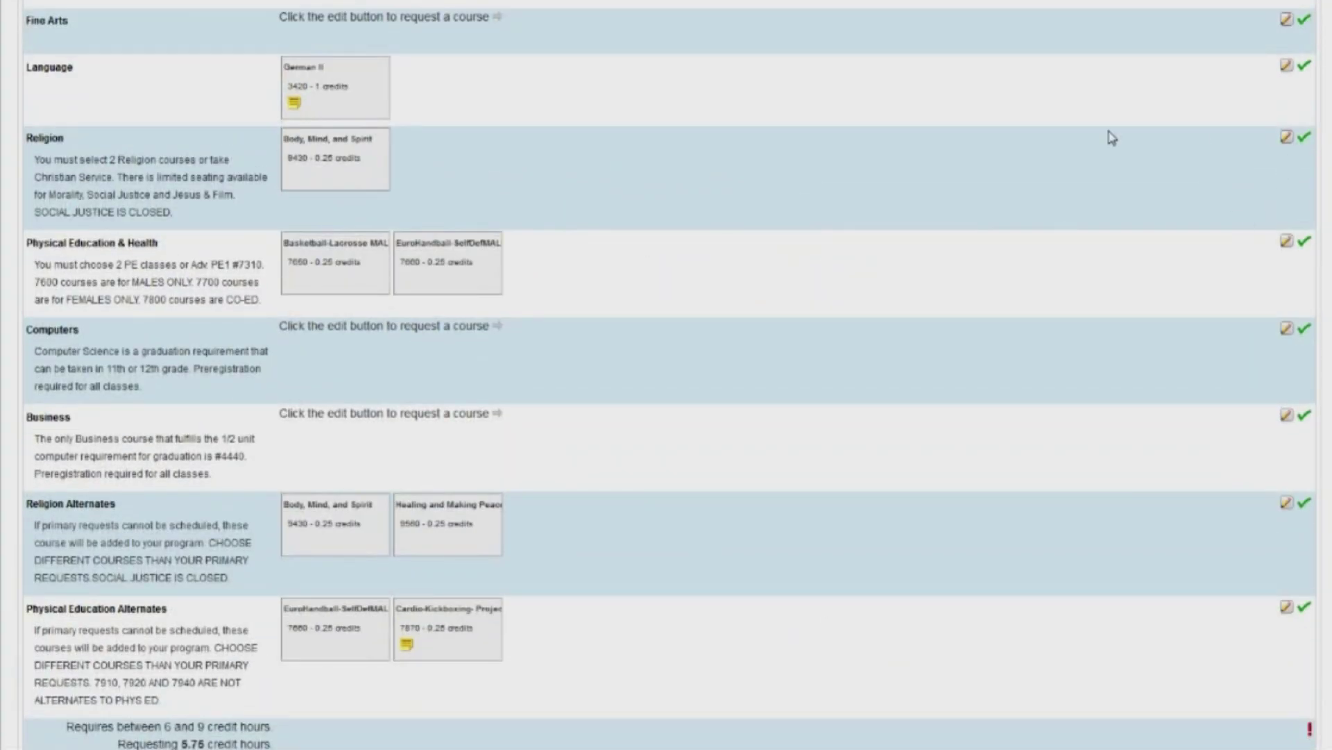
pyautogui.click(306, 310)
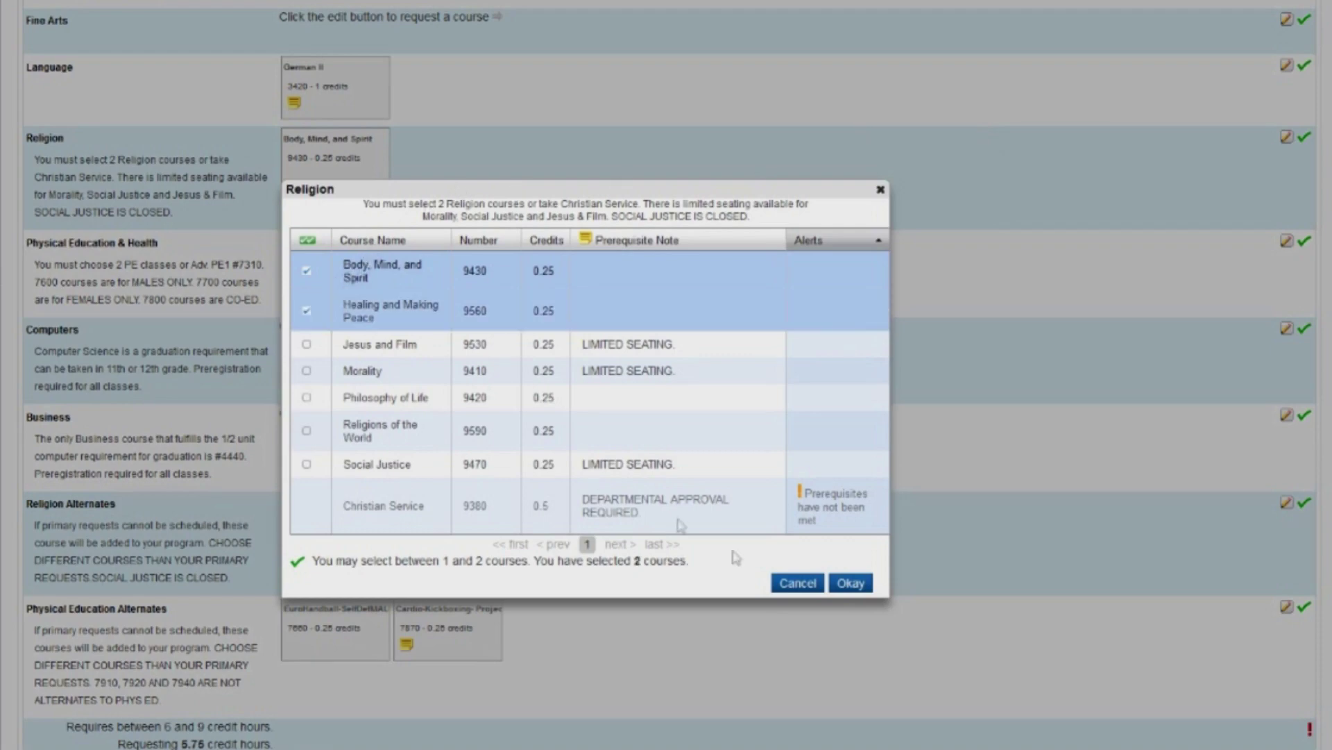
pyautogui.click(859, 587)
pyautogui.scroll(-3, 826, 535)
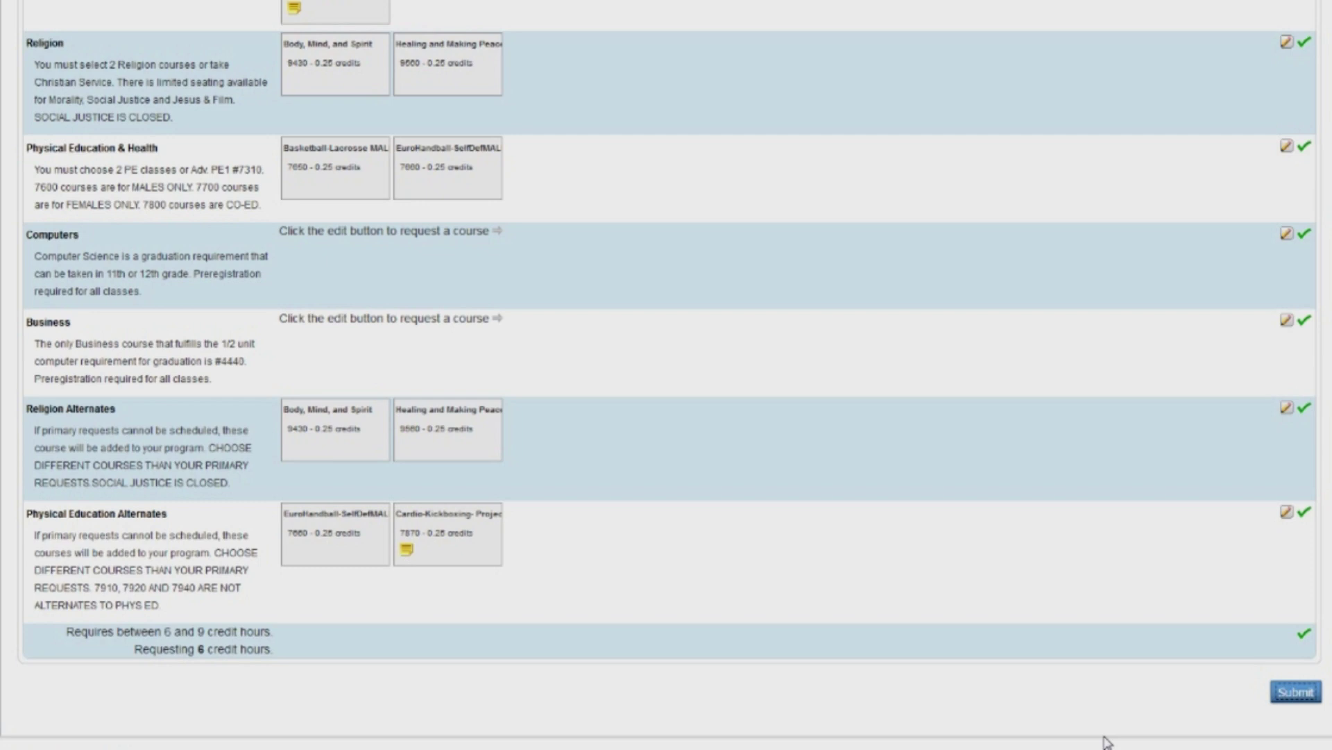
# - Submit the course requests, showing the 2015-2016 summary of 6.00 requested and 1.00 alternate hours
pyautogui.click(1296, 692)
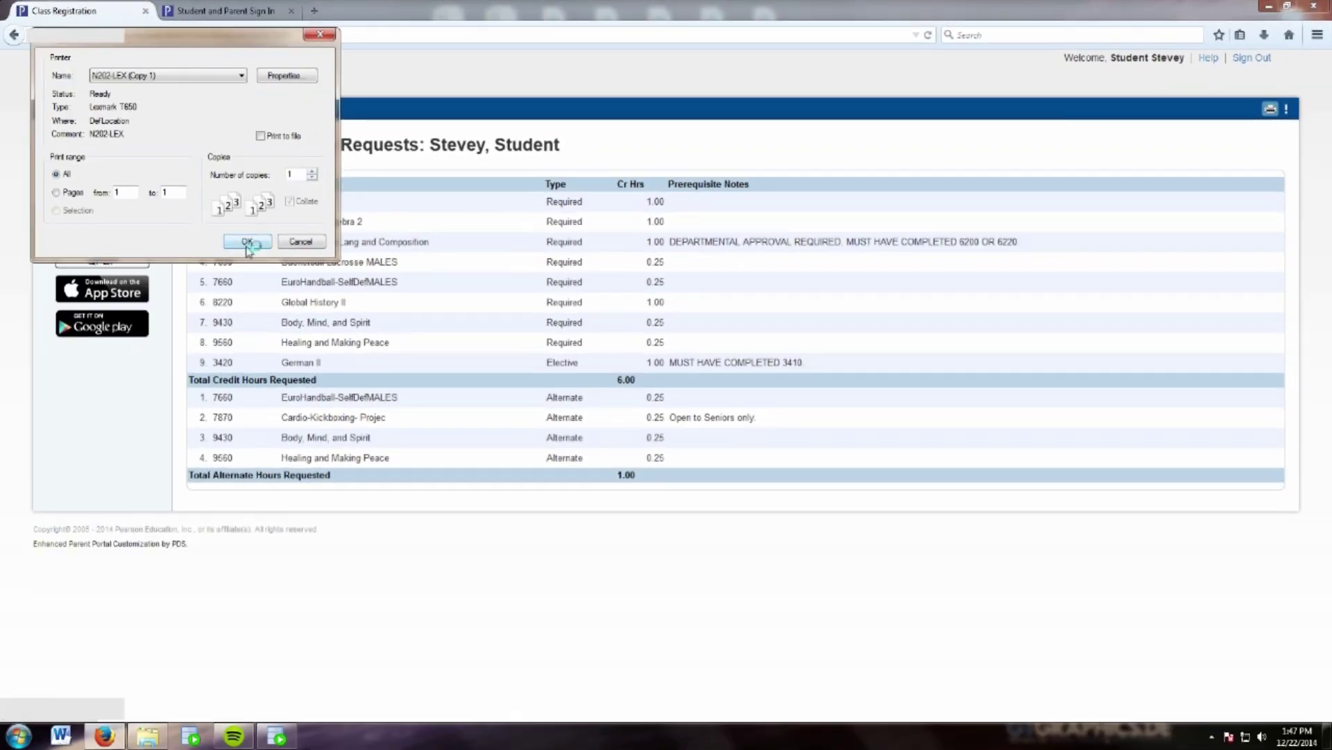
# - Print the Course Requests summary, then return to Class Registration, leaving the English choice unchanged
pyautogui.click(246, 241)
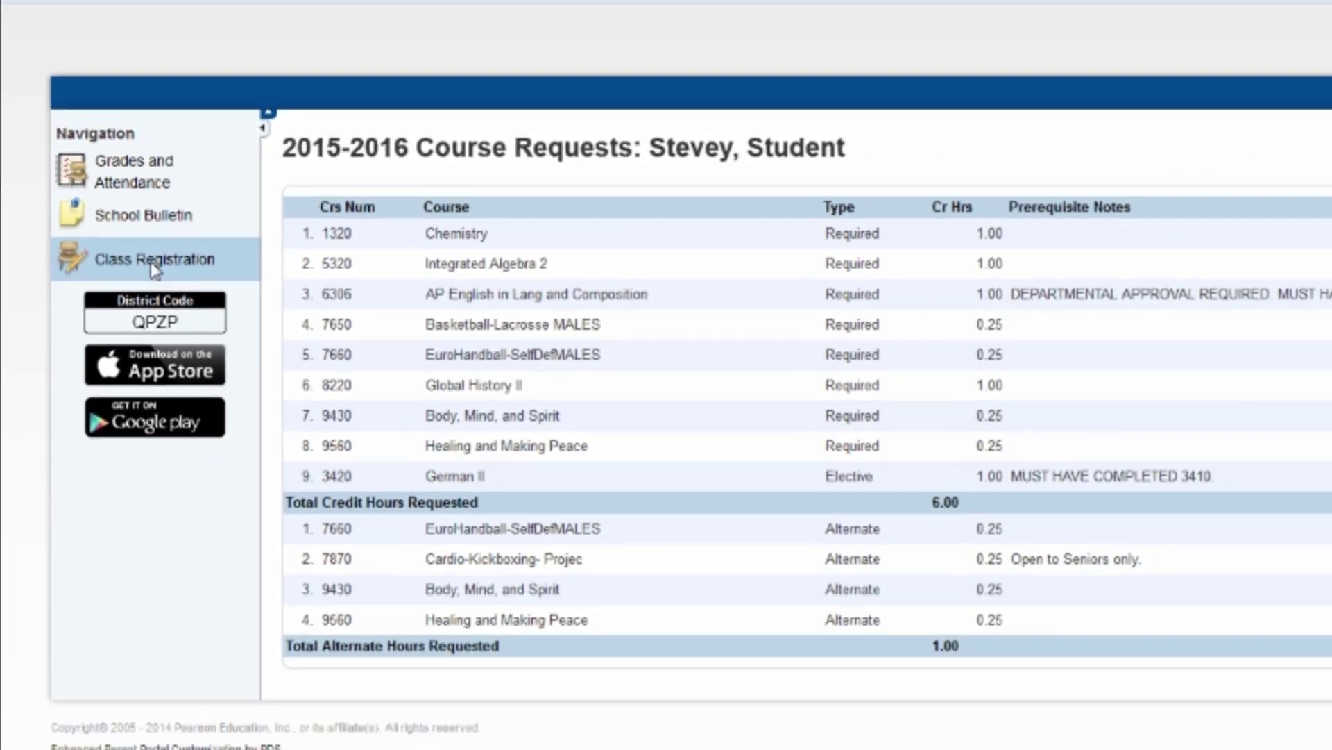
pyautogui.click(231, 321)
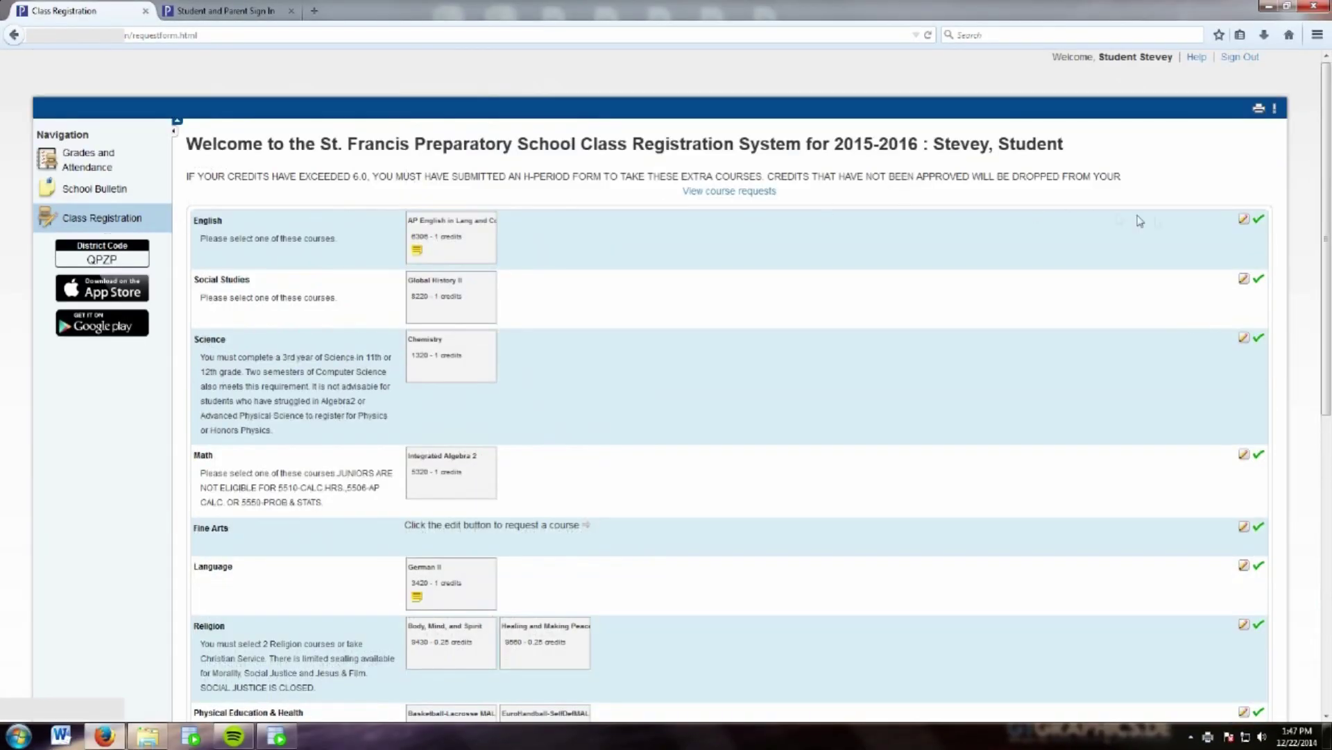
pyautogui.click(1245, 222)
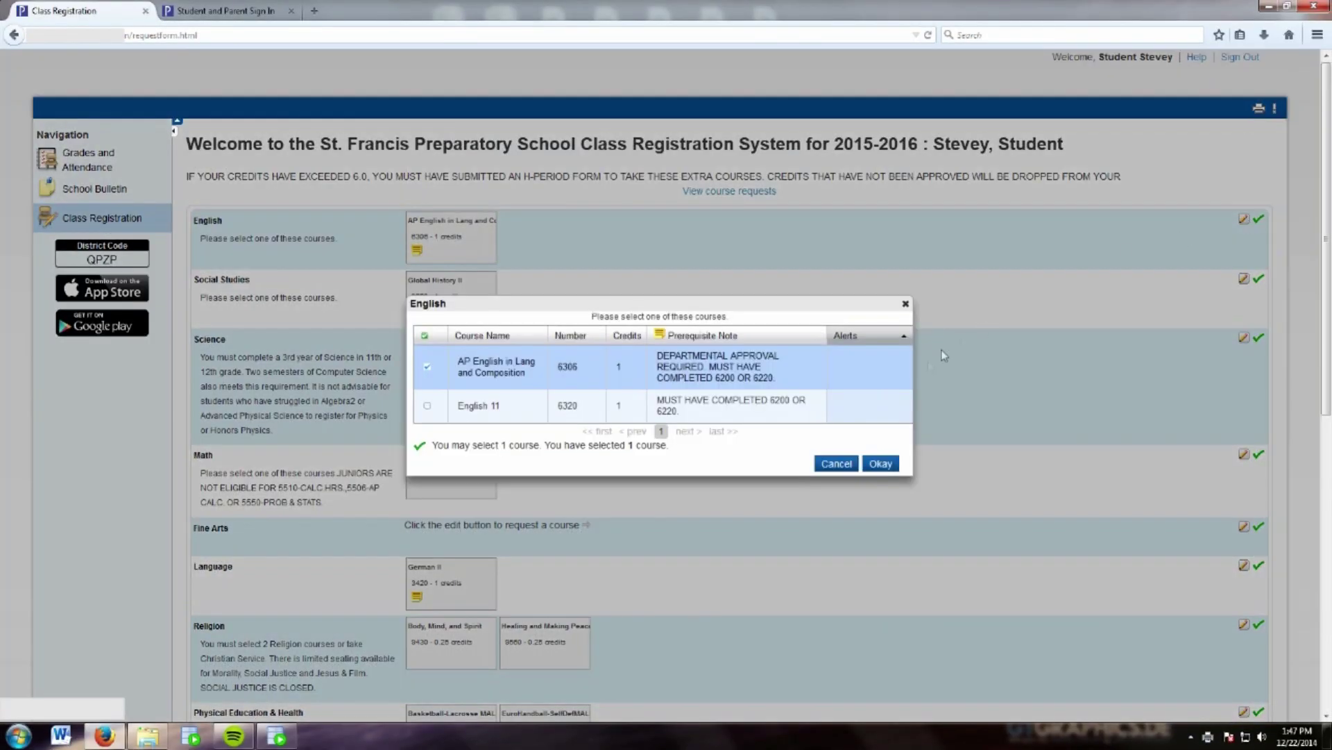
pyautogui.click(830, 465)
pyautogui.scroll(-8, 862, 455)
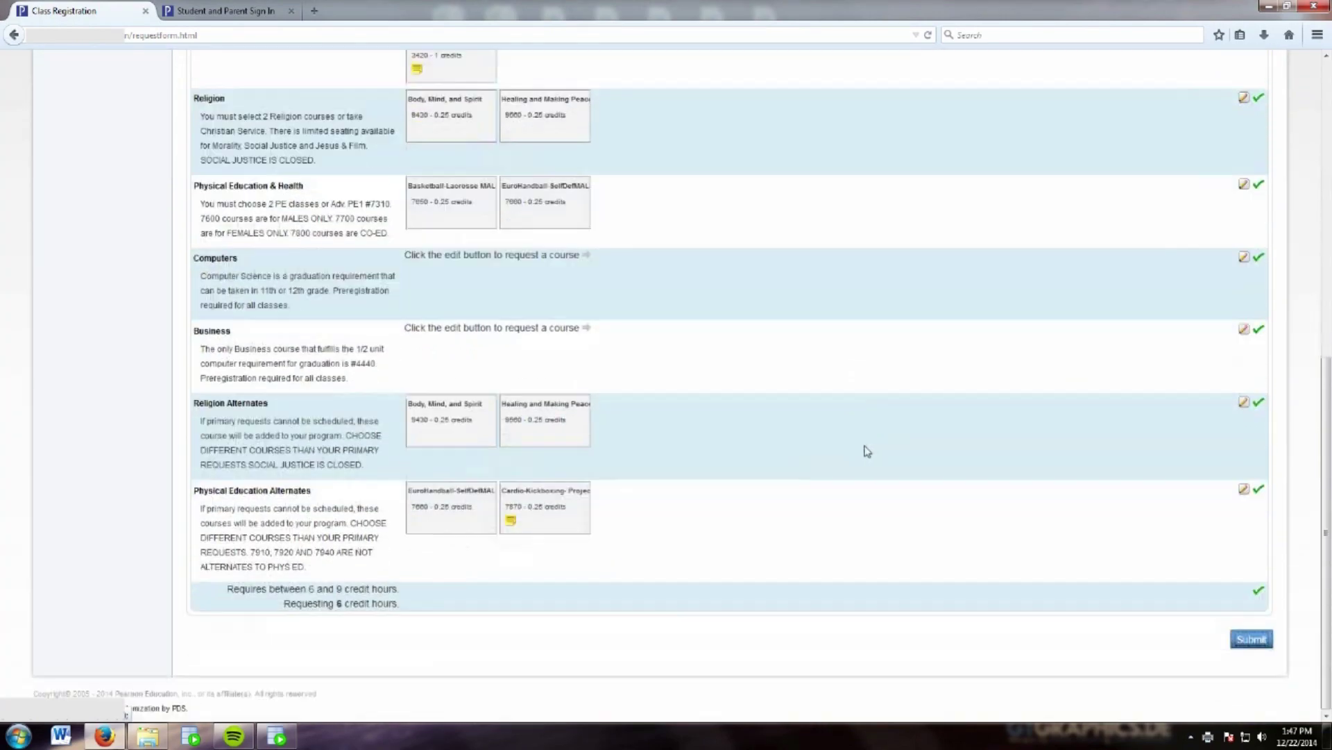
# - Resubmit the 6-credit course requests and sign out of the portal
pyautogui.click(1252, 640)
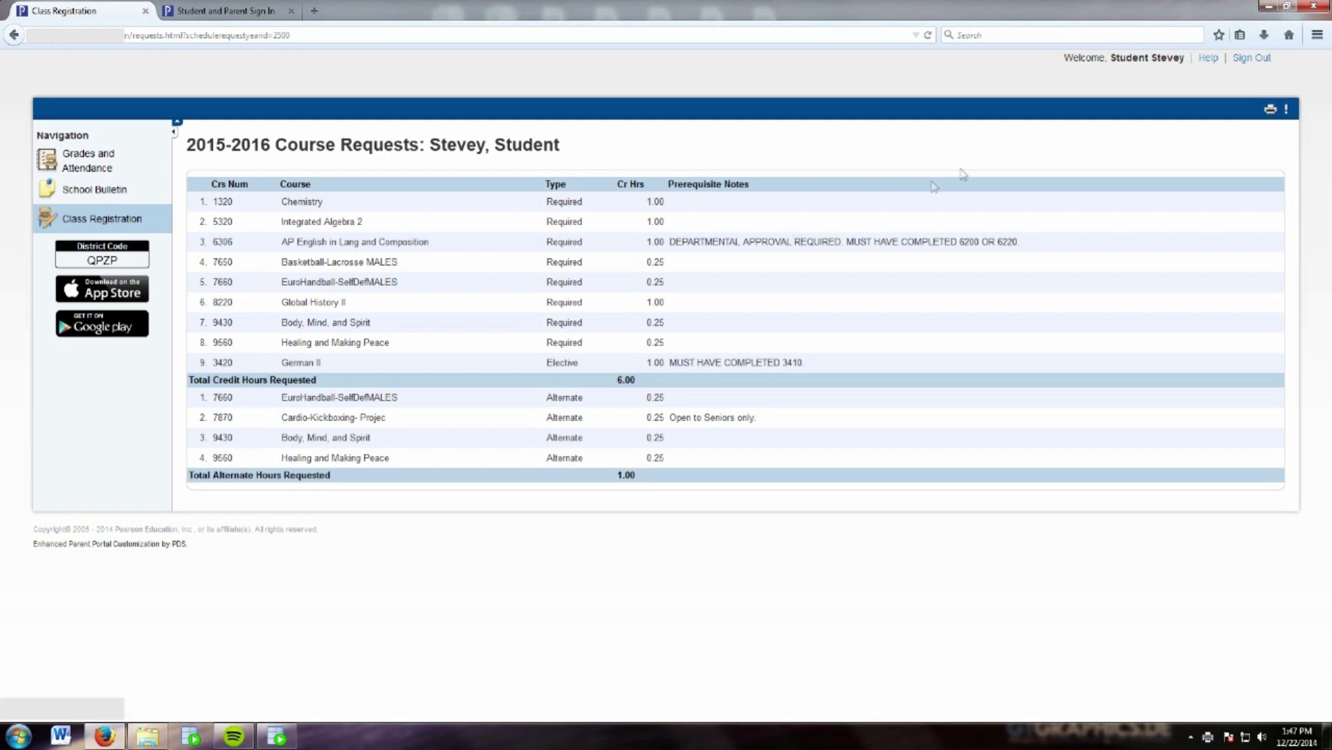
pyautogui.click(1259, 59)
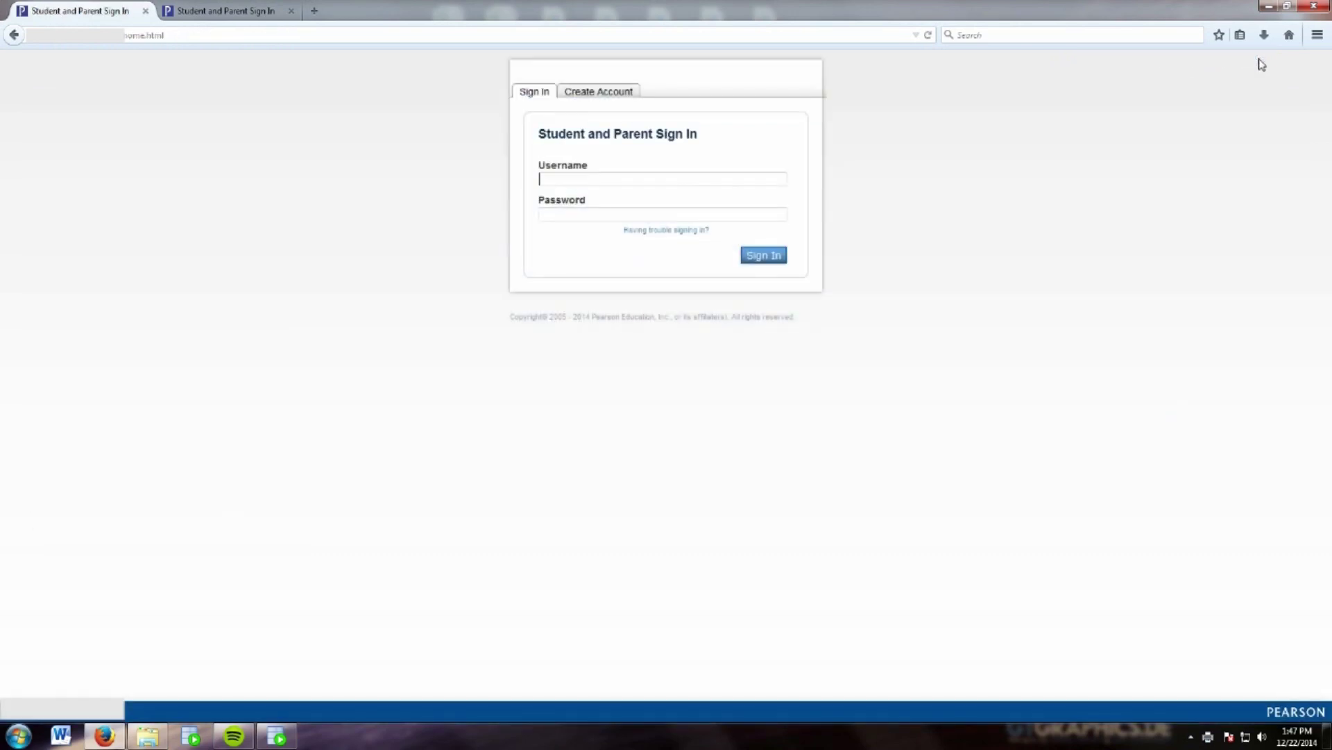